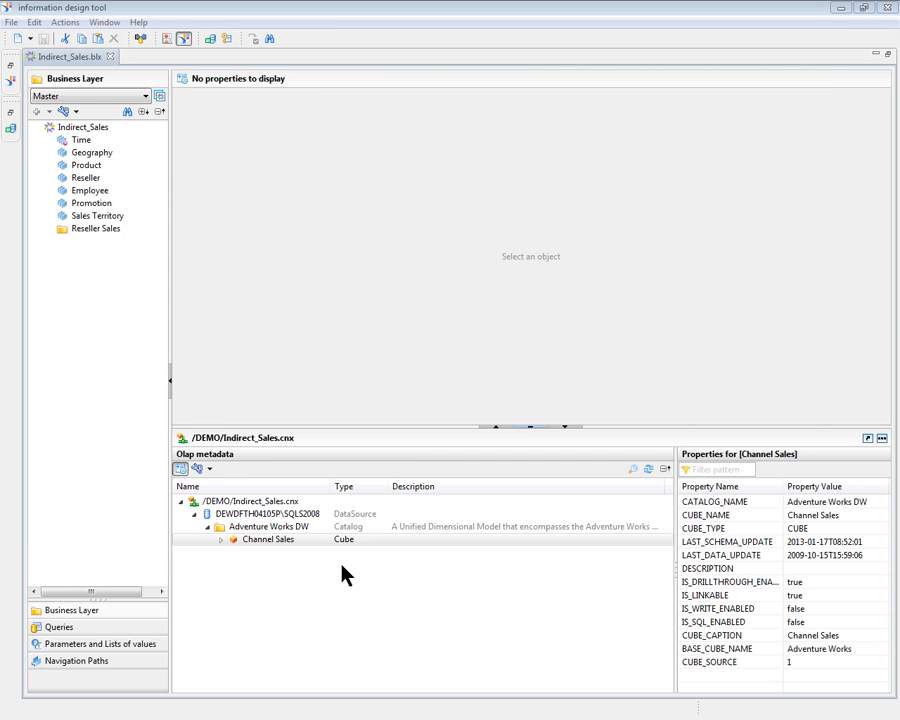
Create a named set called American Countries on the Geography hierarchy and make it a Business set
click(321, 540)
click(49, 153)
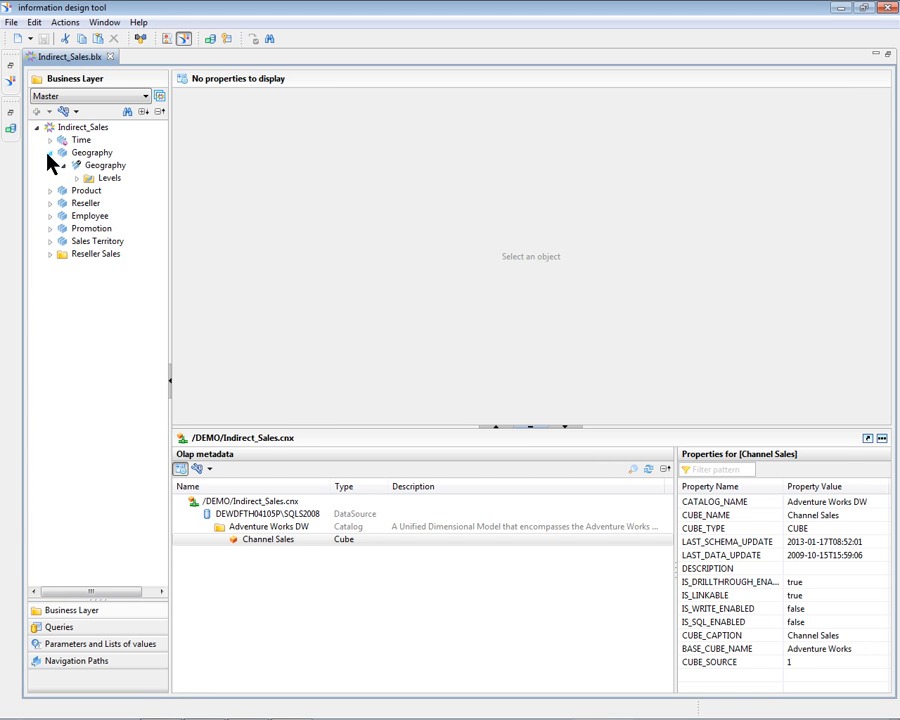
click(116, 168)
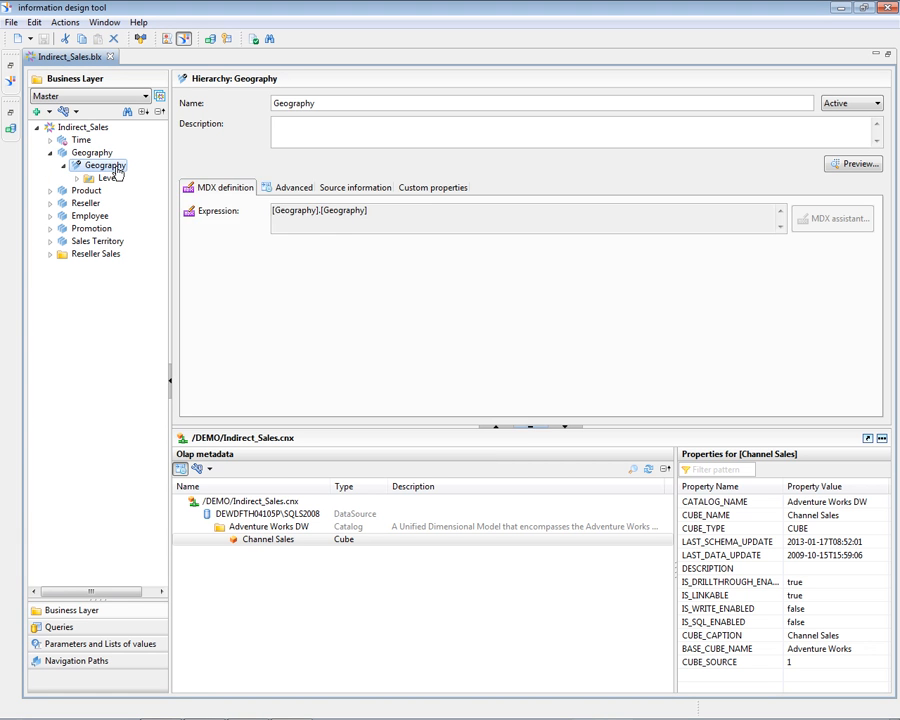
right_click(116, 170)
mouse_move(219, 181)
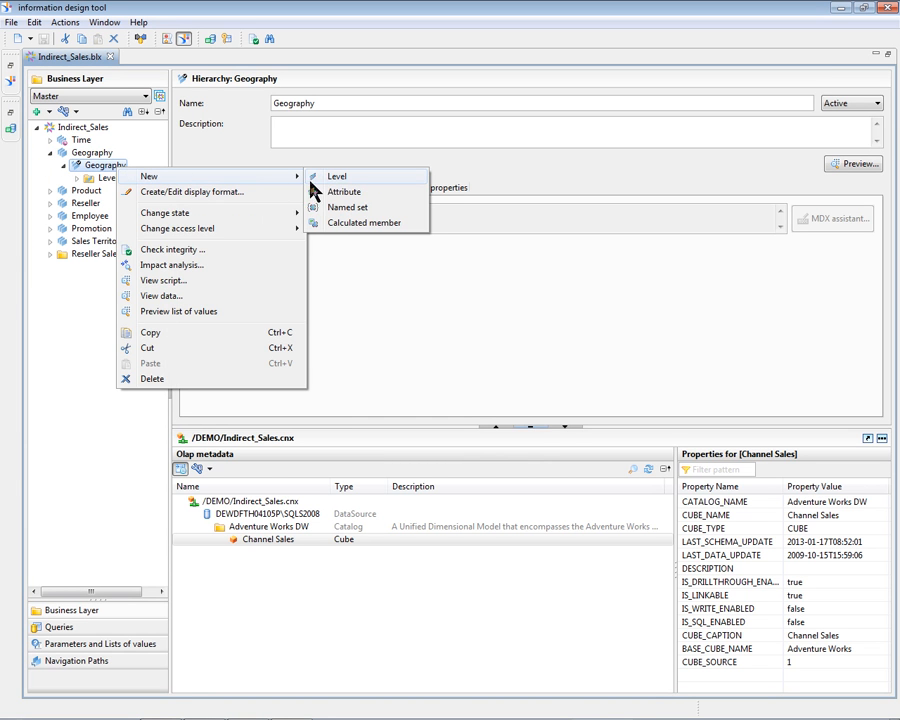
click(410, 218)
triple_click(324, 103)
text(A)
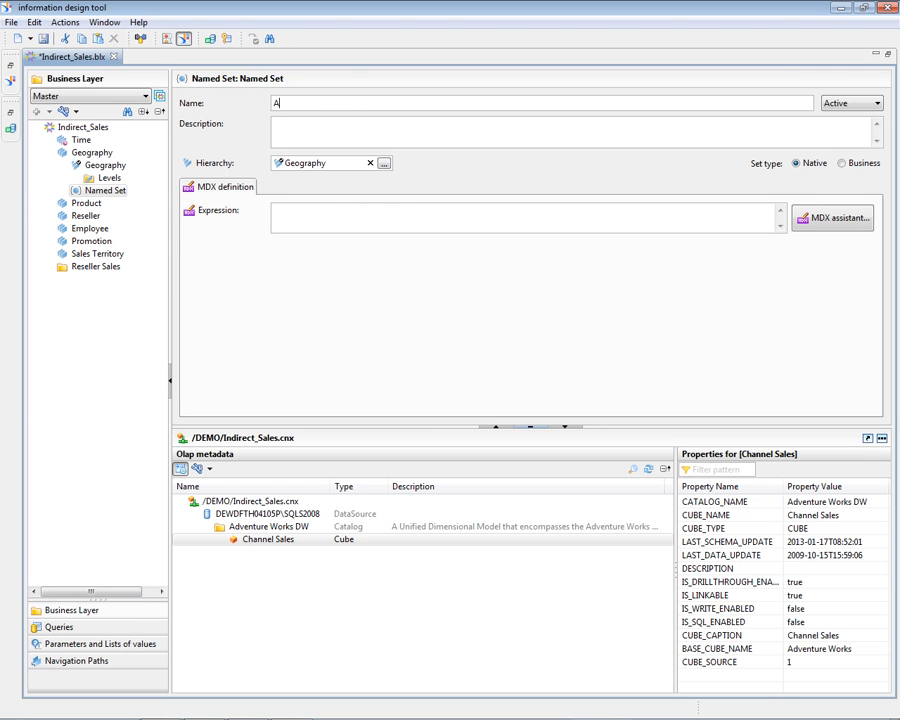
text(merican Countries)
click(842, 163)
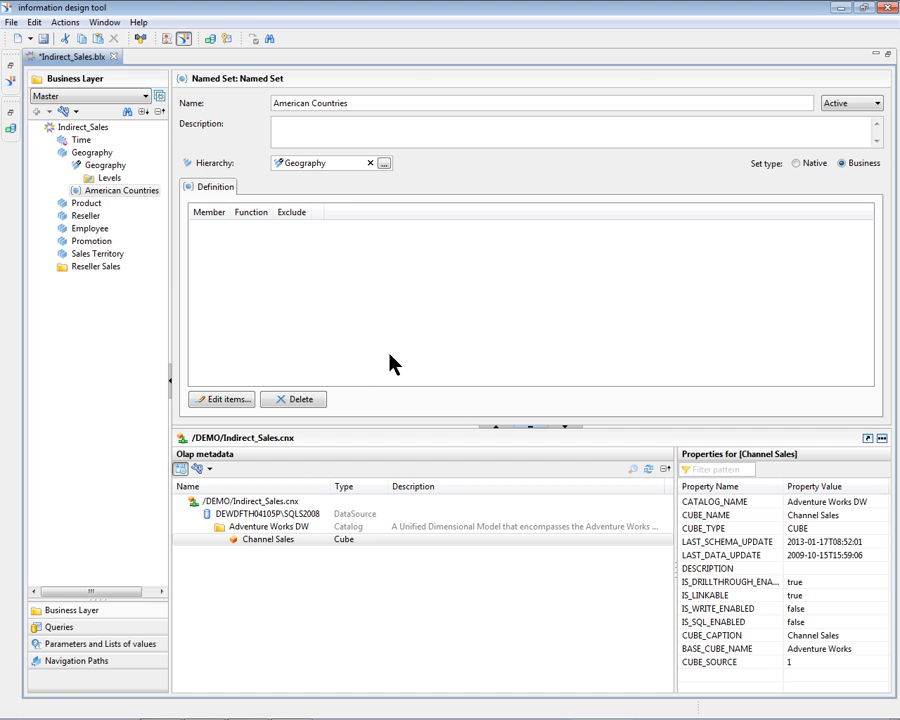
Add Canada and United States as members of the American Countries set and widen the Member column to show full names
click(246, 400)
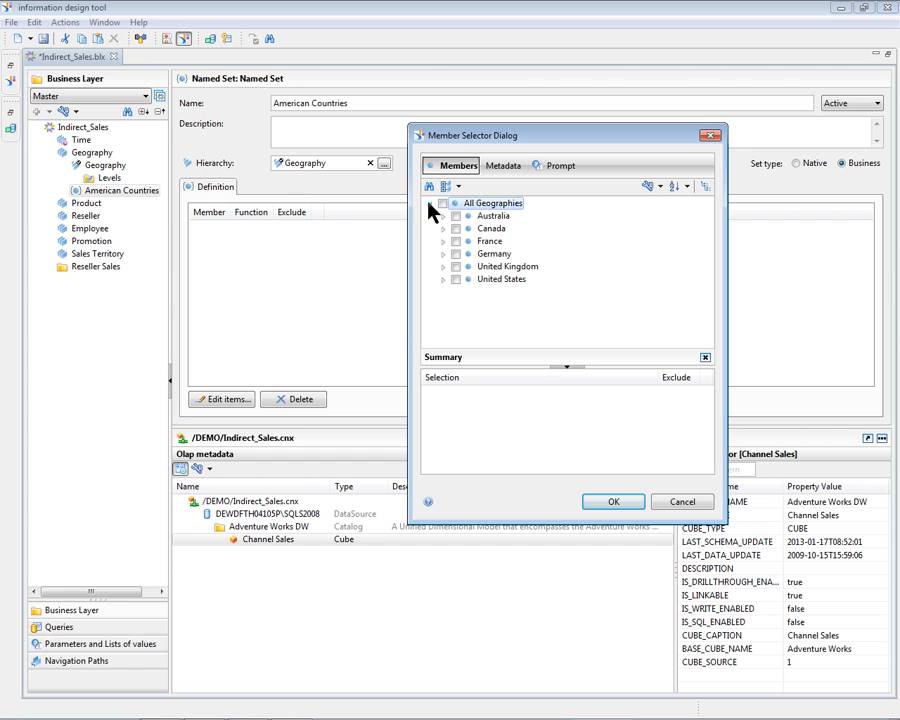
click(456, 229)
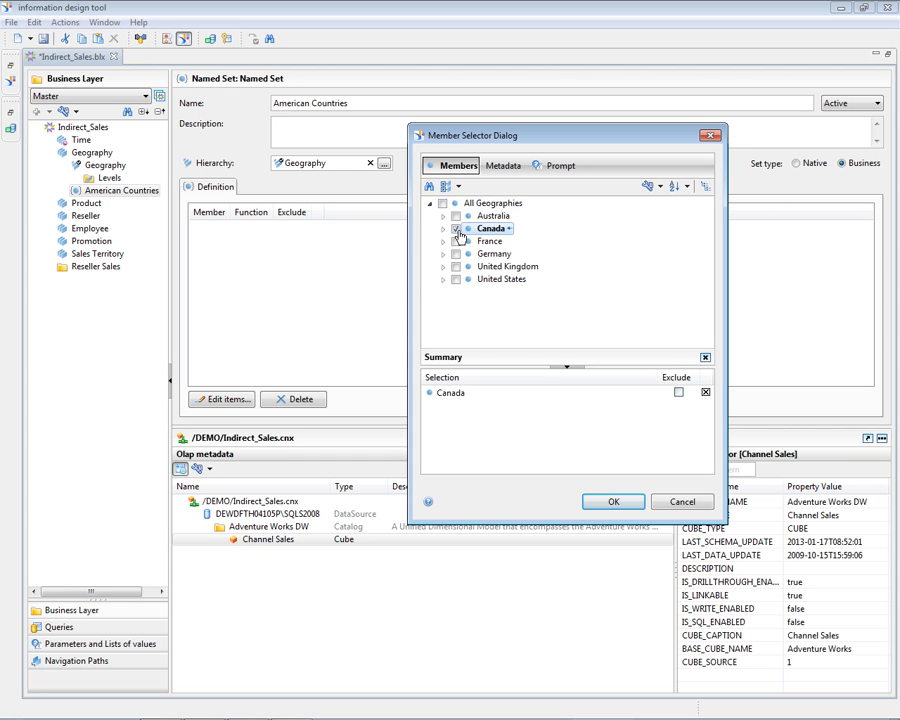
click(456, 280)
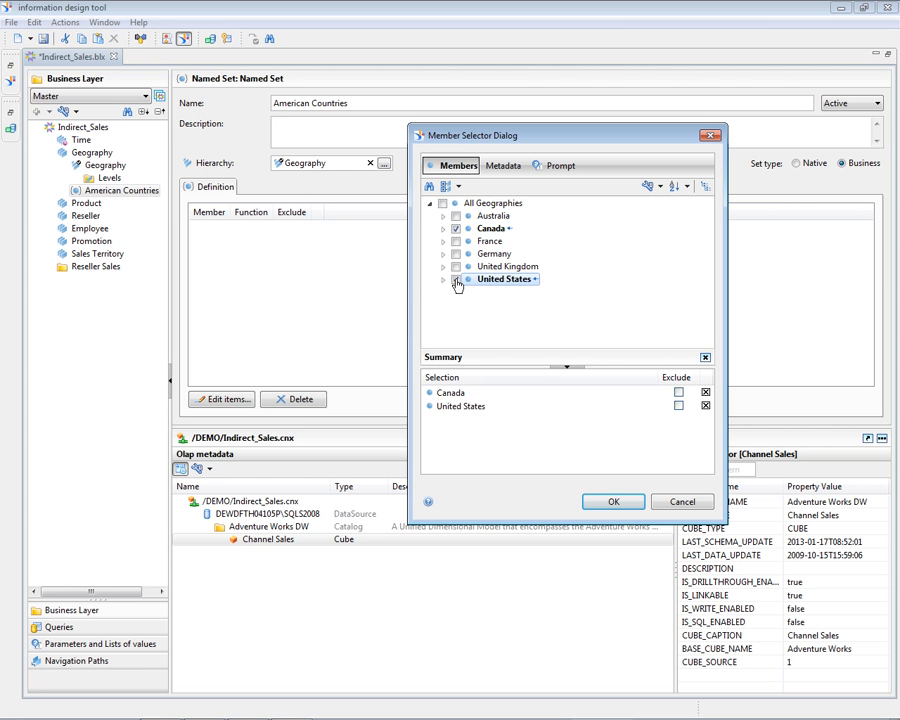
click(599, 504)
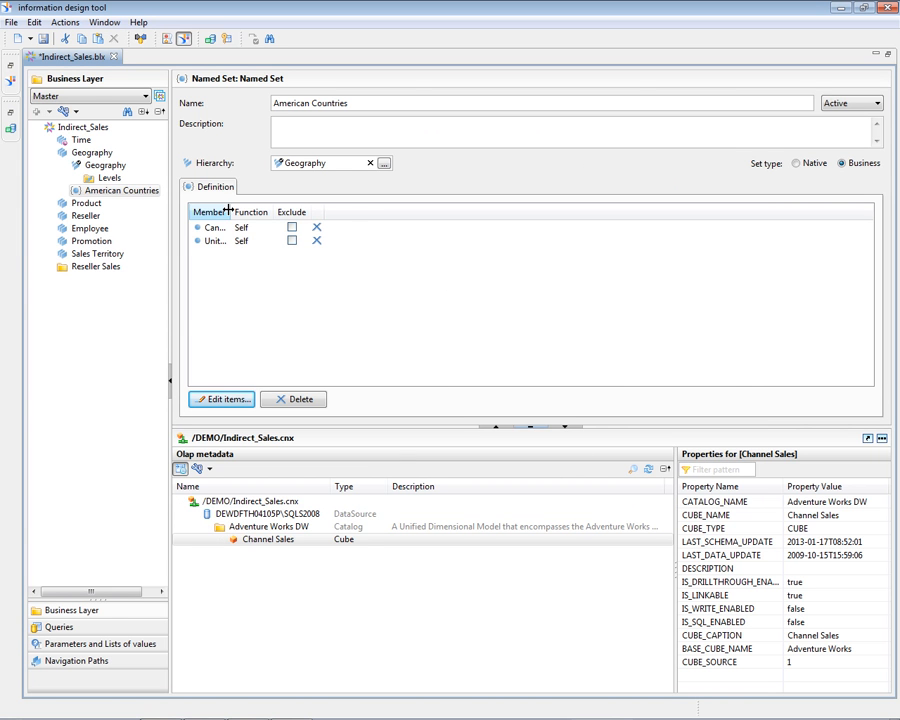
drag(229, 212, 295, 212)
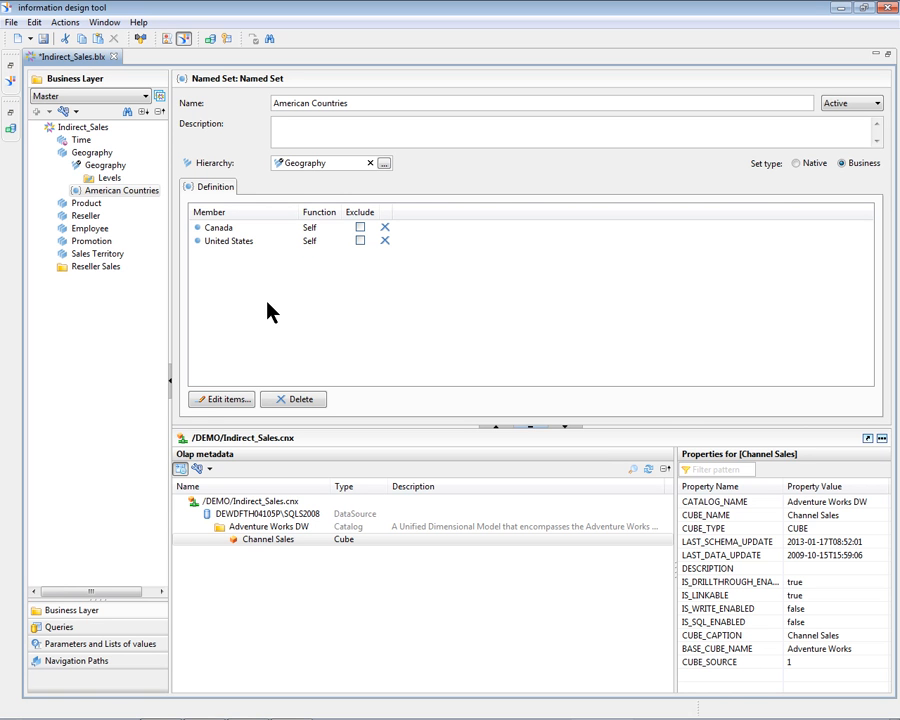
Create a calculated member named Americas in the Geography hierarchy
right_click(120, 168)
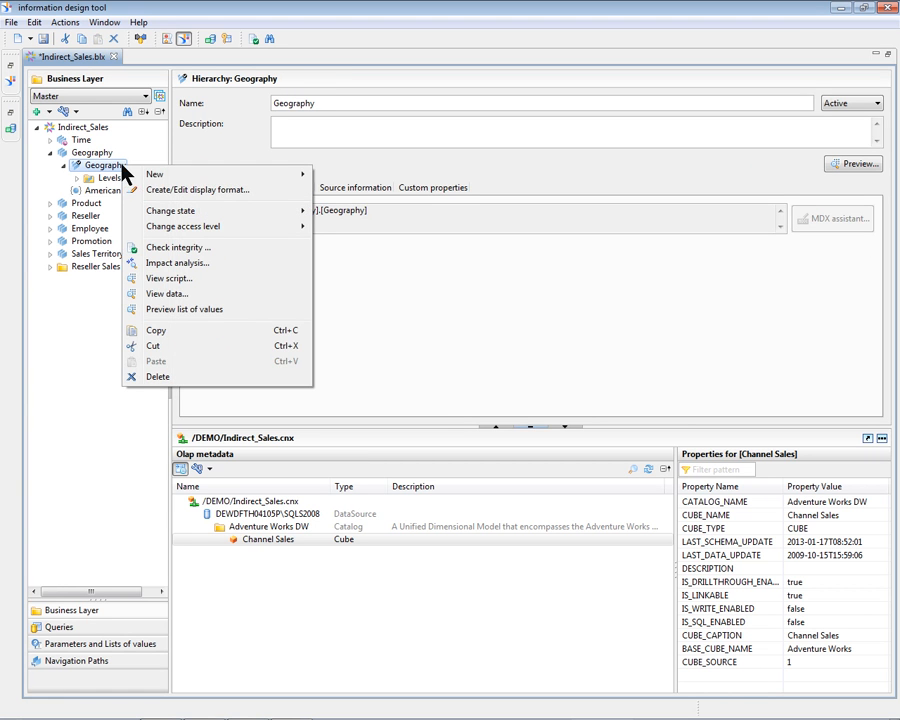
mouse_move(155, 174)
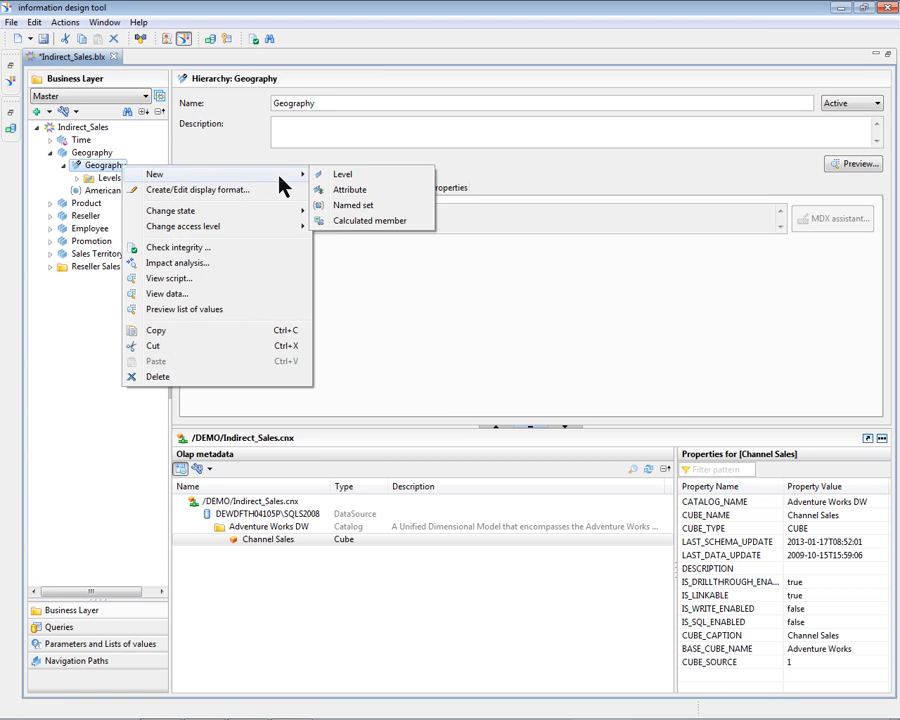
click(424, 224)
text(Americas)
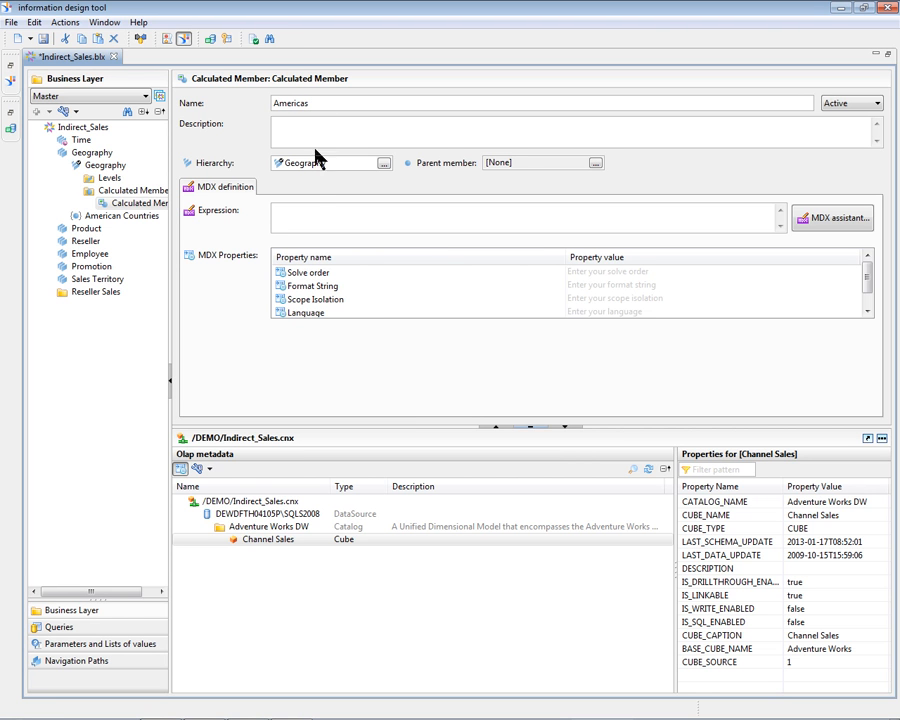
click(305, 213)
text(Aggregate()
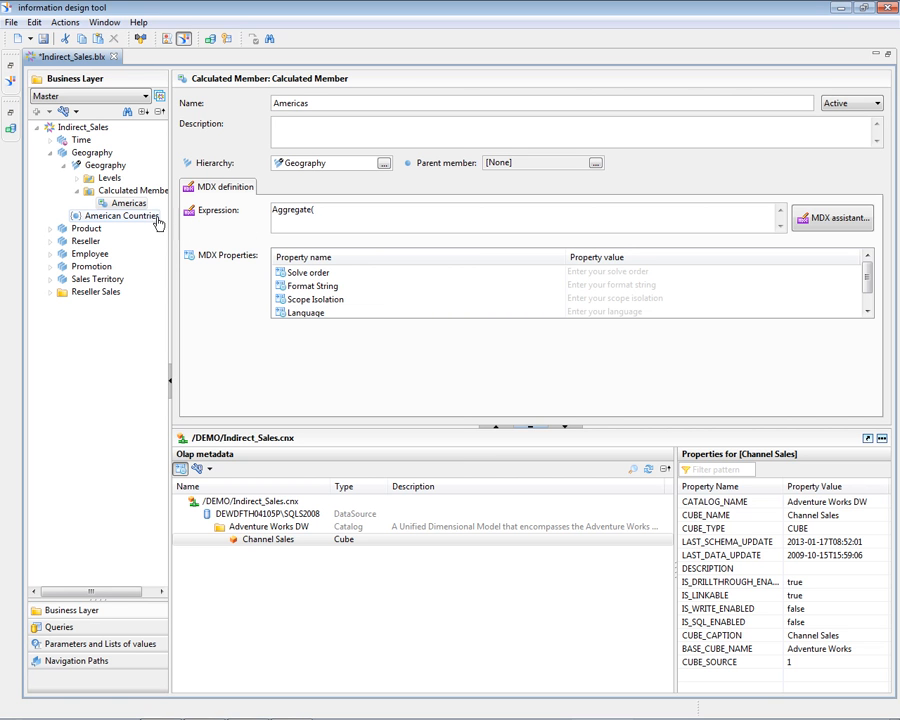
drag(135, 222, 381, 221)
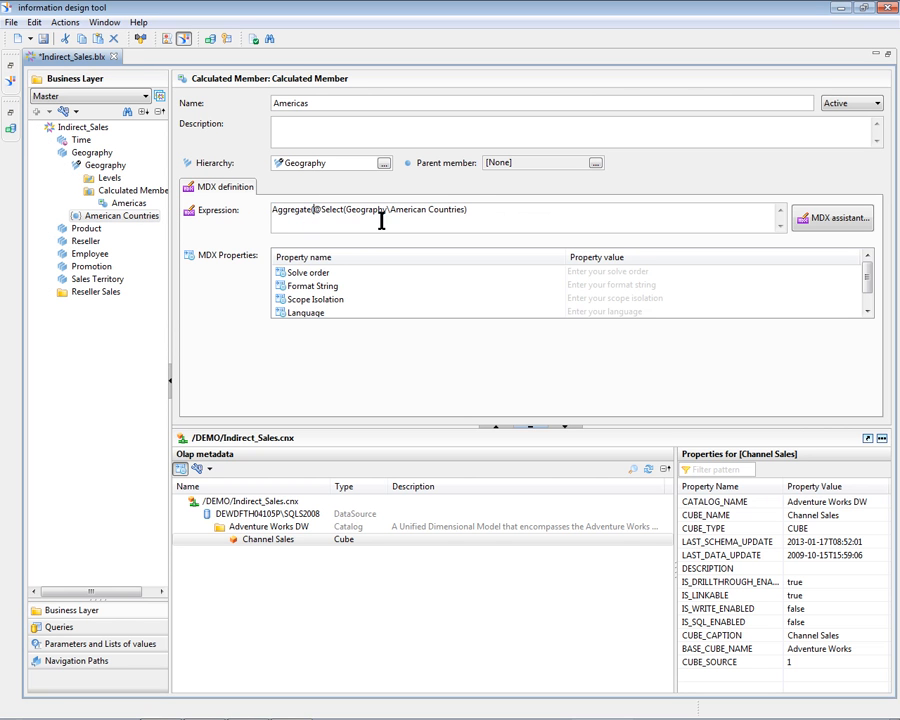
click(474, 211)
text())
Set the parent member of the Americas calculated member to All Geographies
click(595, 163)
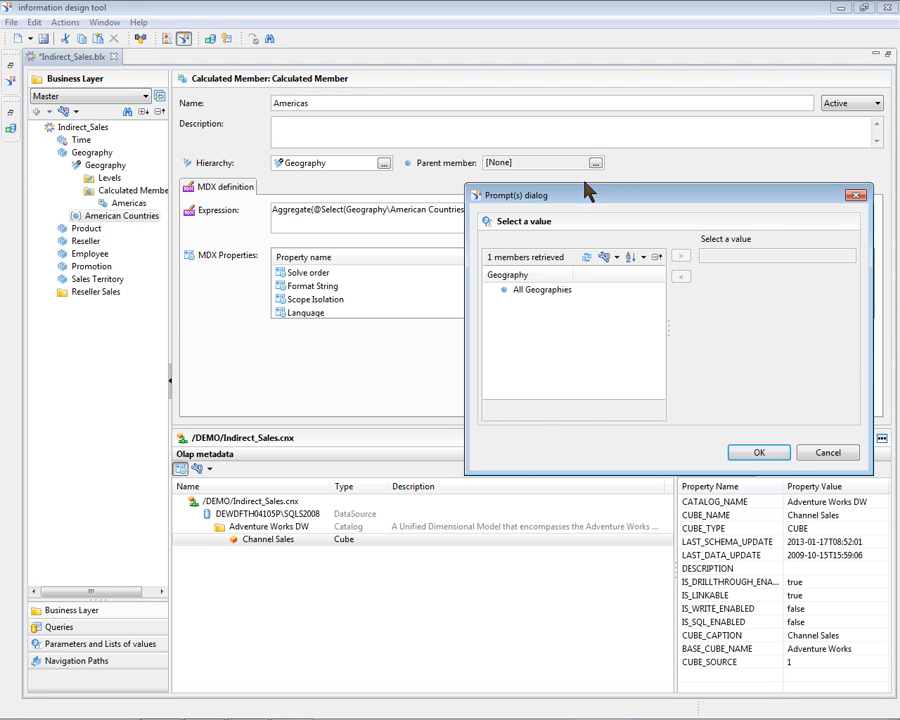
click(553, 292)
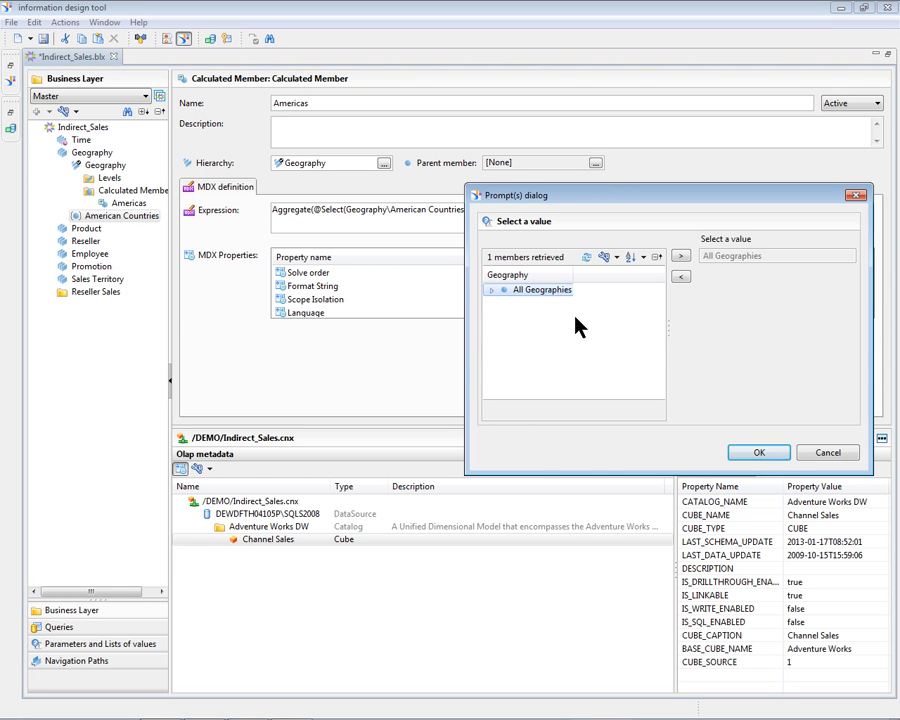
click(745, 455)
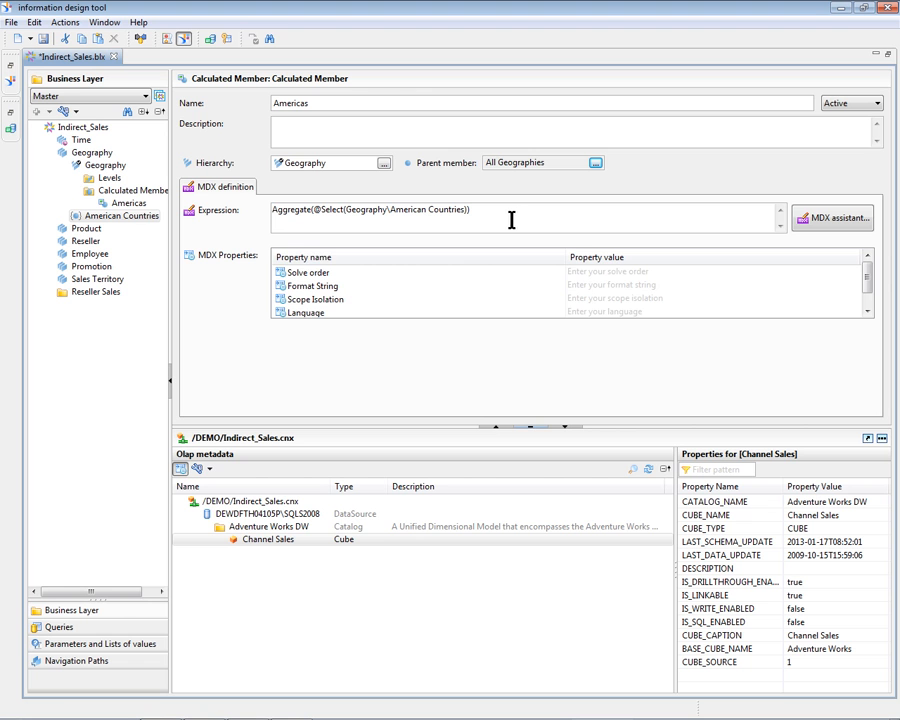
Start a new query on the business layer and add the American Countries named set as a result object
click(80, 636)
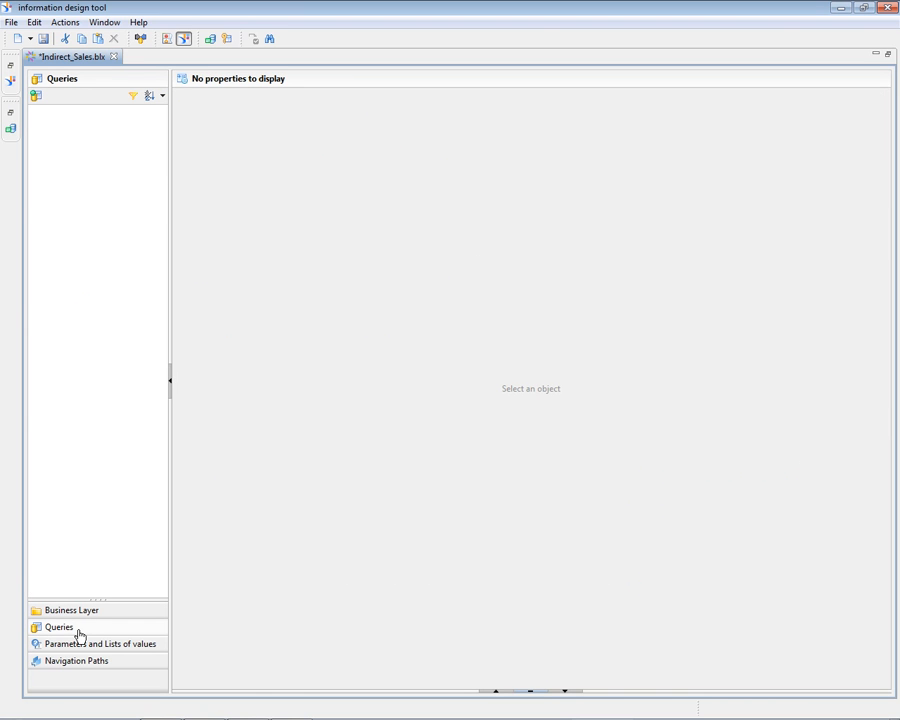
click(36, 97)
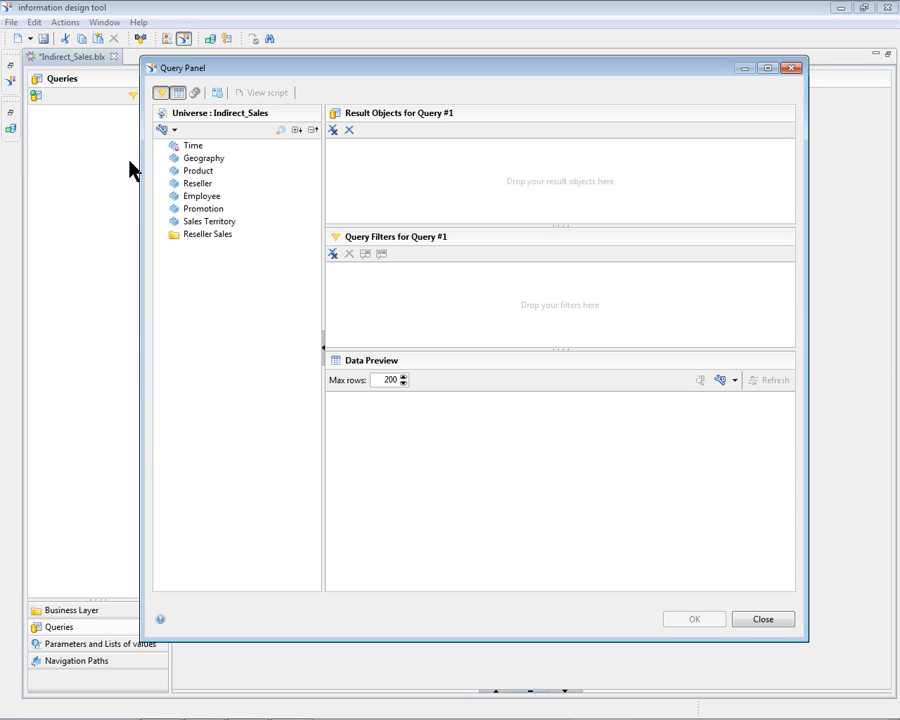
click(162, 160)
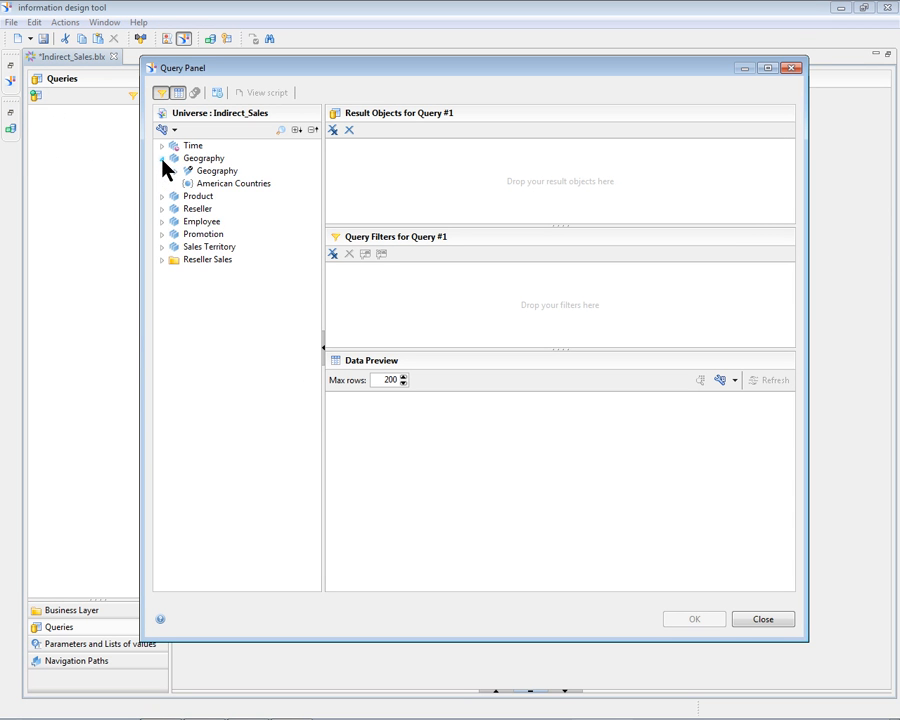
drag(188, 184, 364, 196)
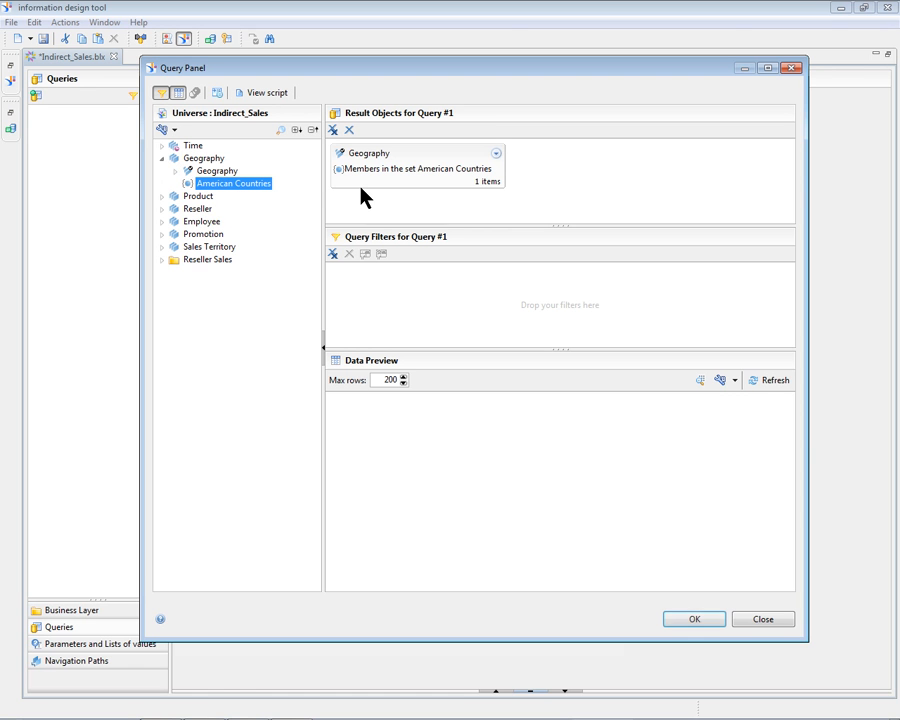
Include the Americas calculated member in the query's Geography member selection alongside the named set
click(497, 154)
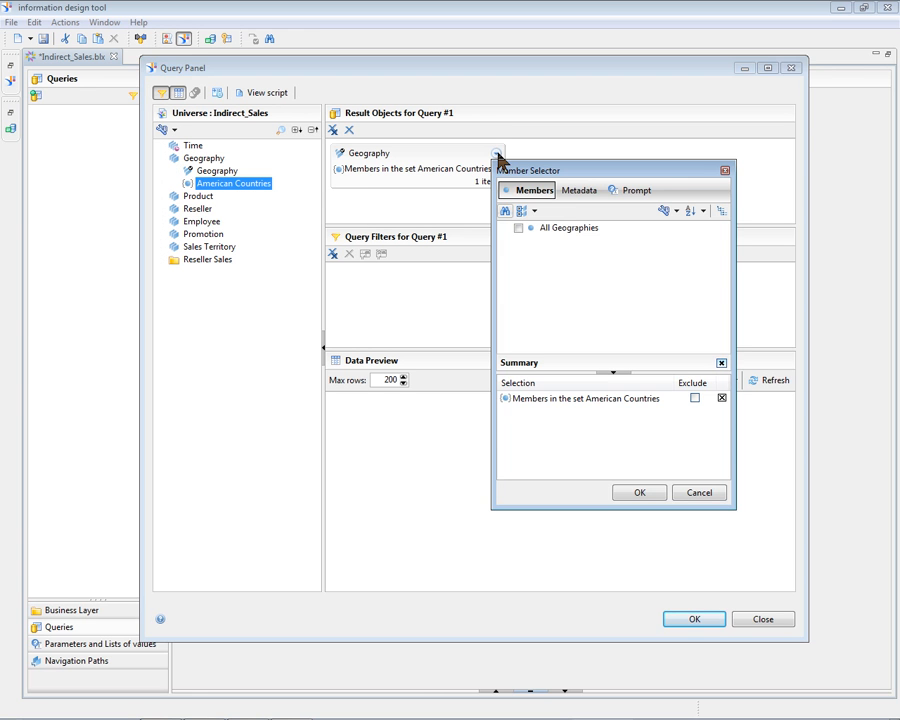
click(590, 191)
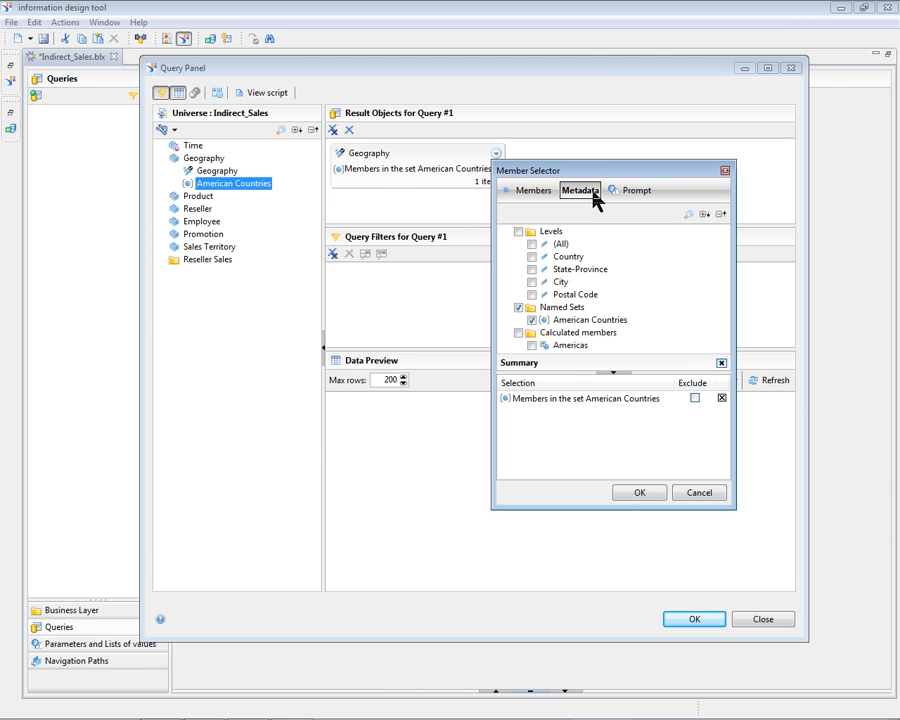
click(506, 232)
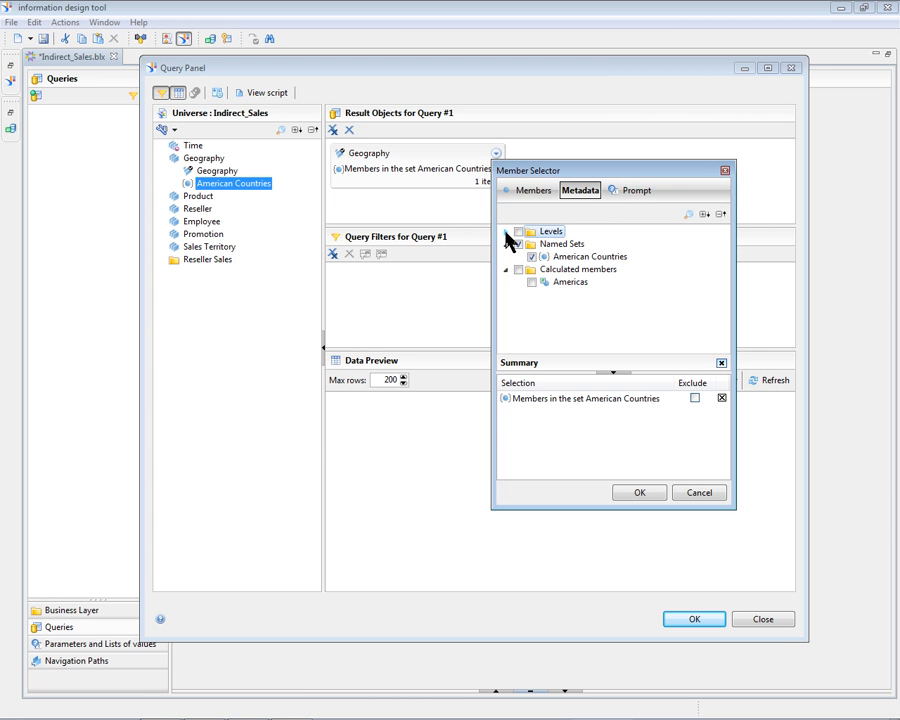
click(532, 283)
click(640, 493)
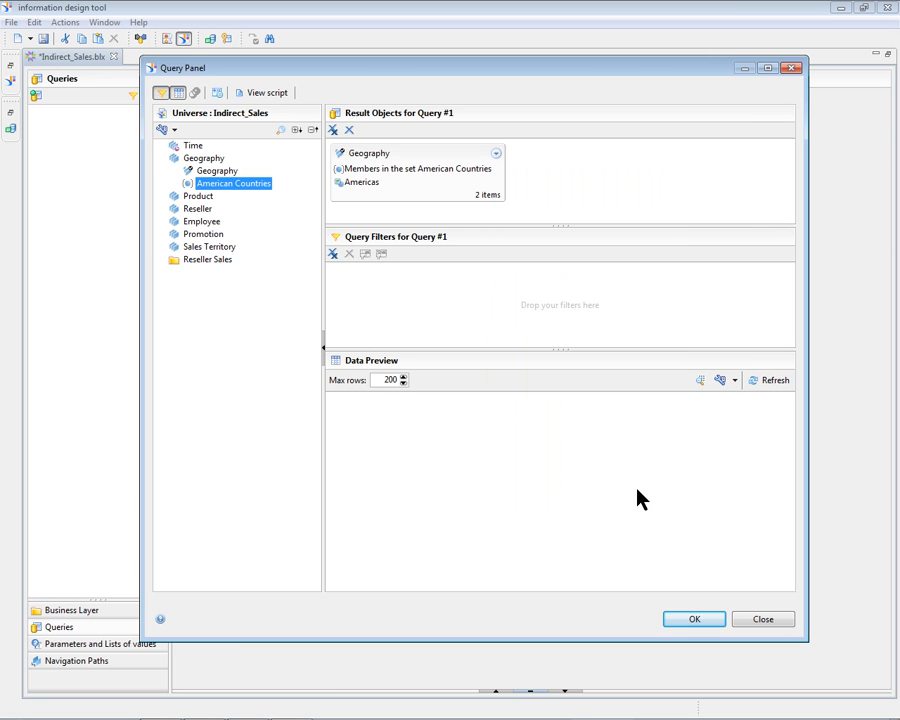
Add the Reseller Order Quantity measure to the query results and refresh the data preview
click(162, 260)
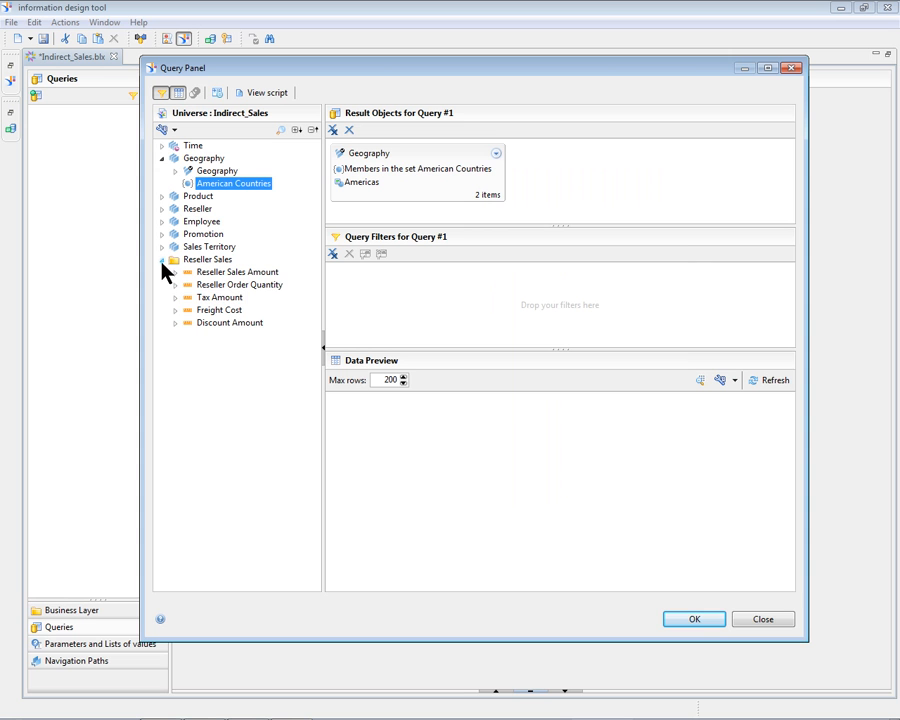
double_click(241, 287)
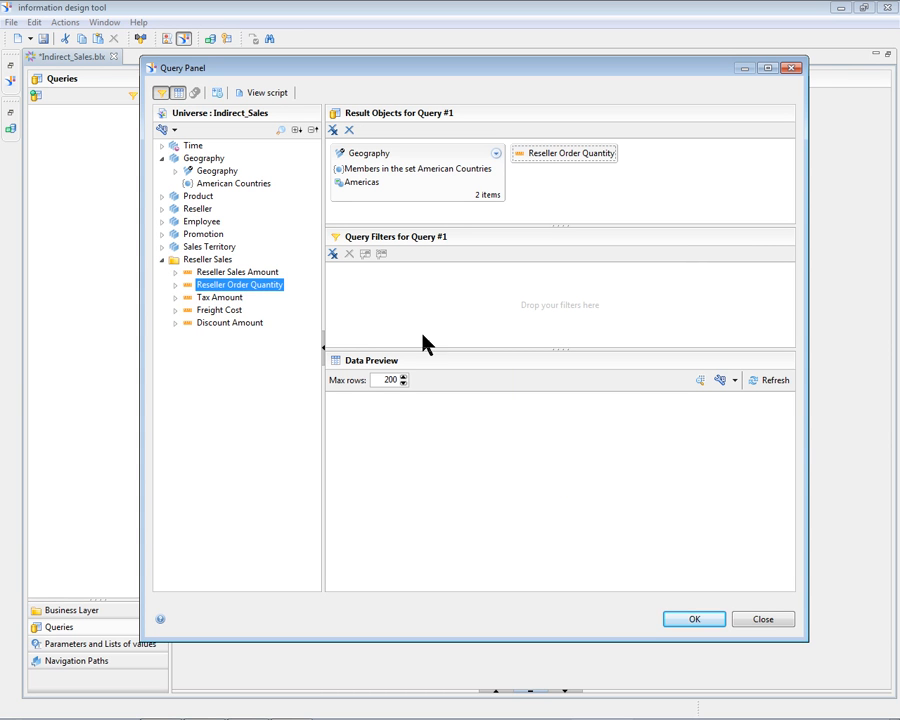
click(781, 381)
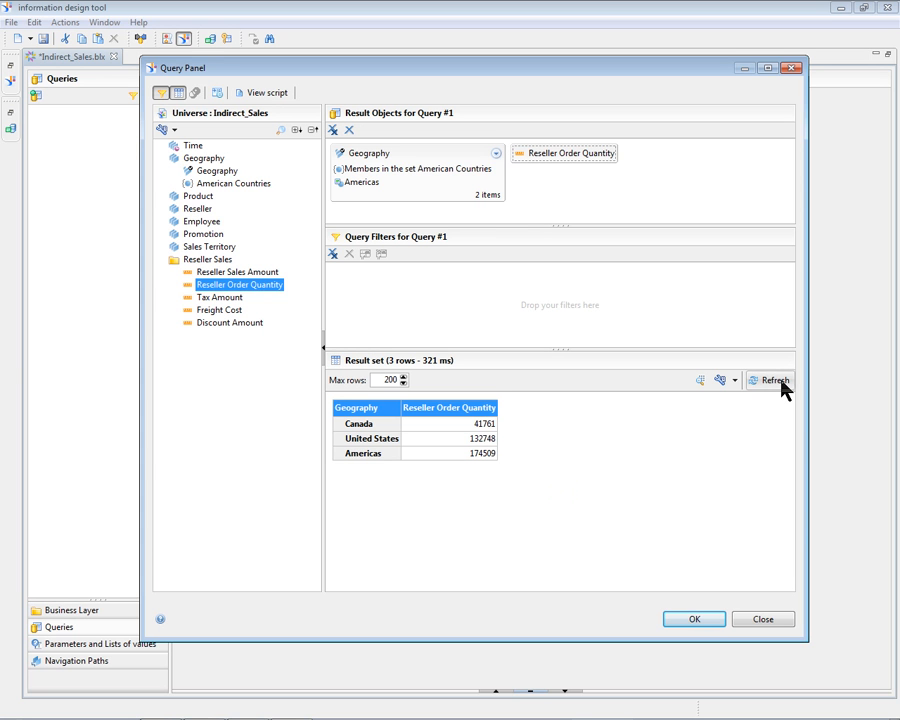
Examine the Americas order quantity in the results and the WITH clause of the generated query script
click(461, 455)
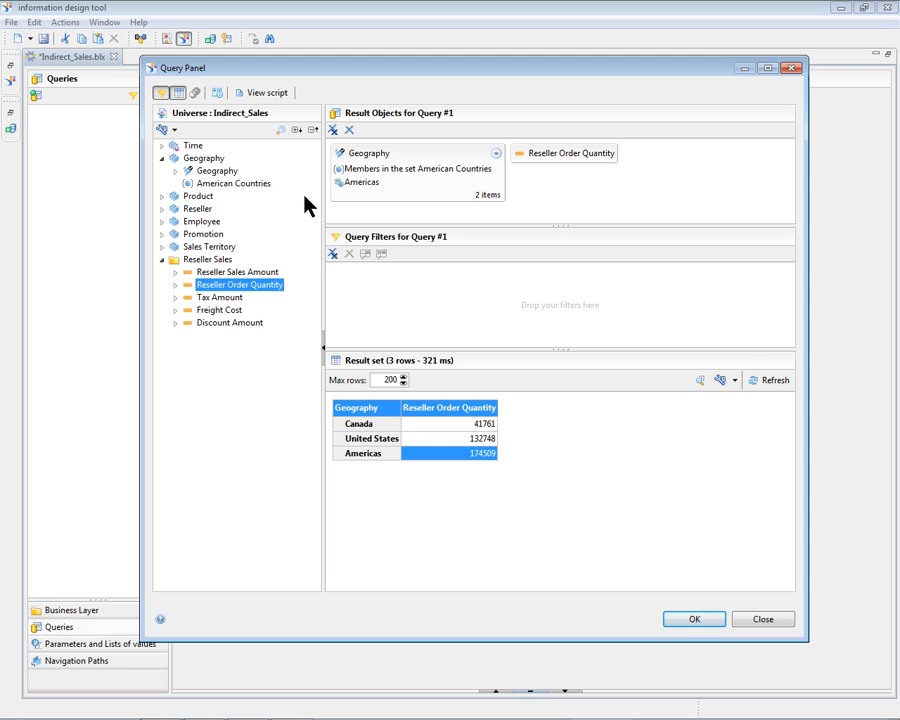
click(283, 93)
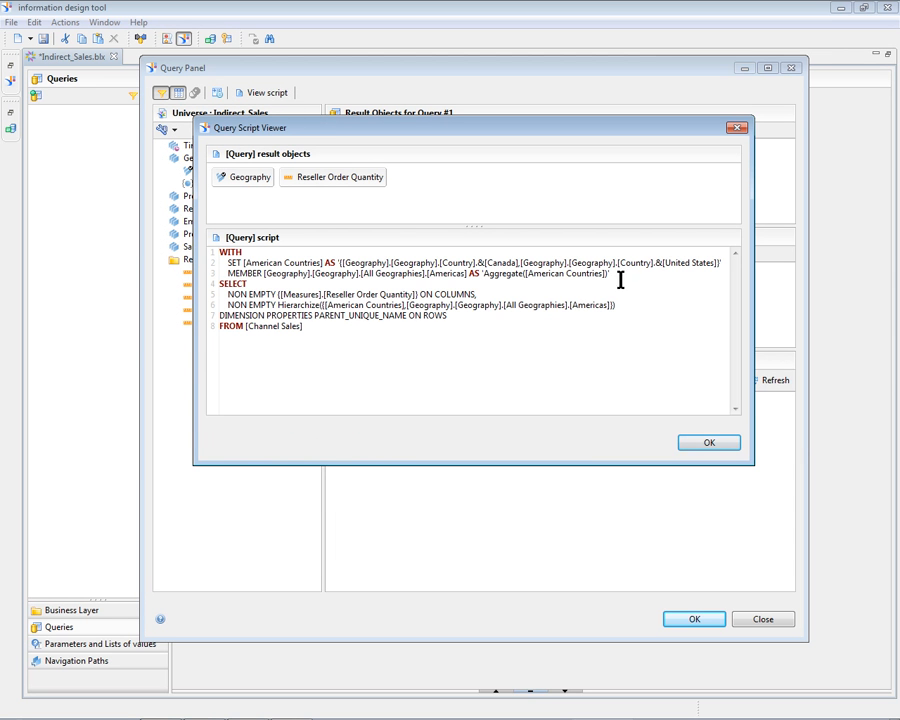
drag(612, 273, 207, 258)
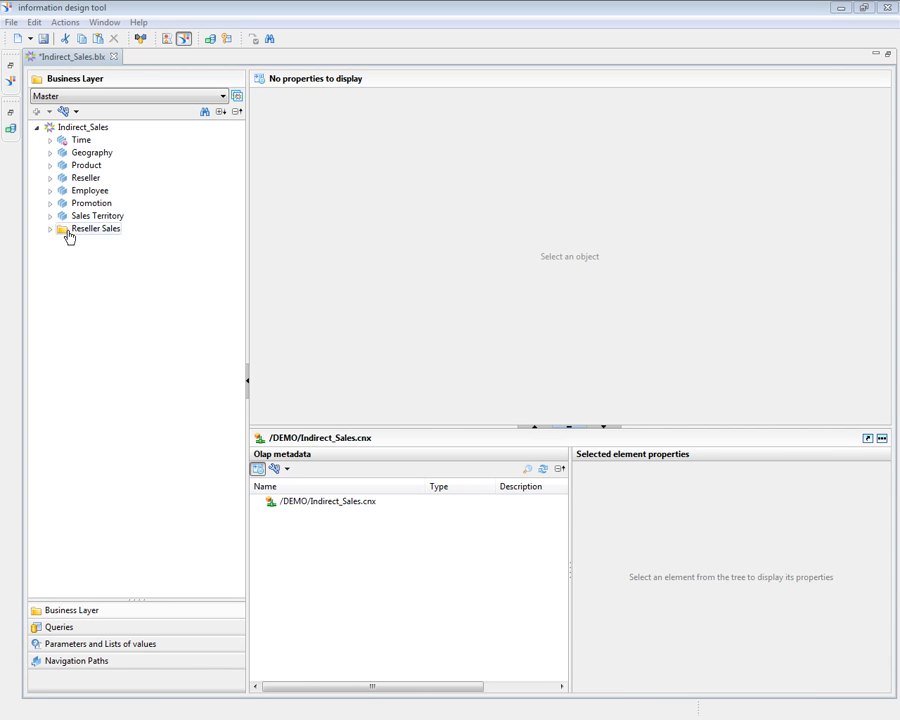
Review the European Countries named set and the Europe calculated member under the Geography dimension
click(50, 153)
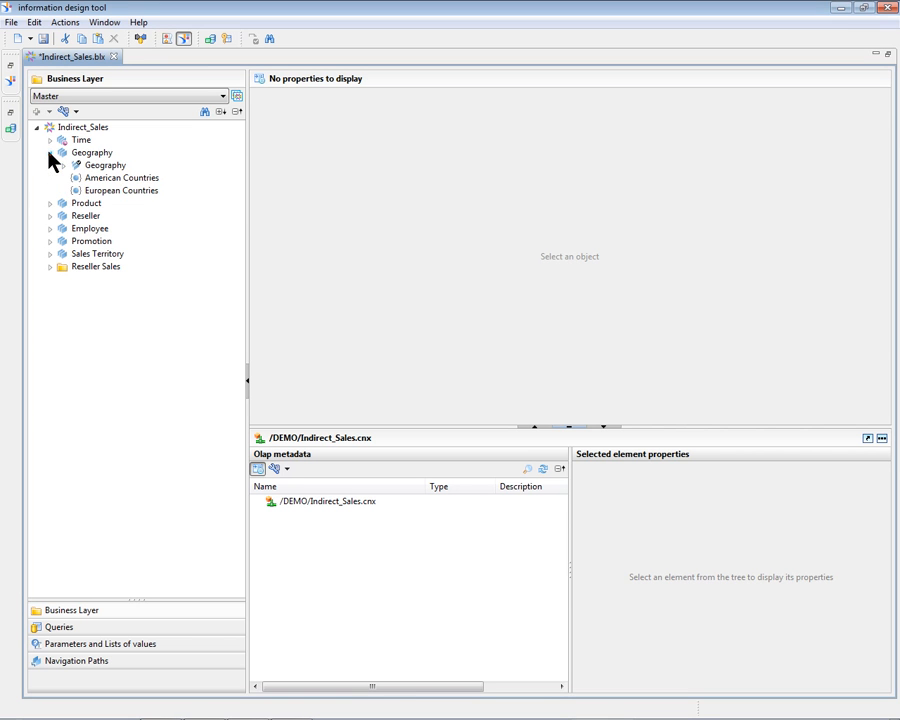
click(105, 192)
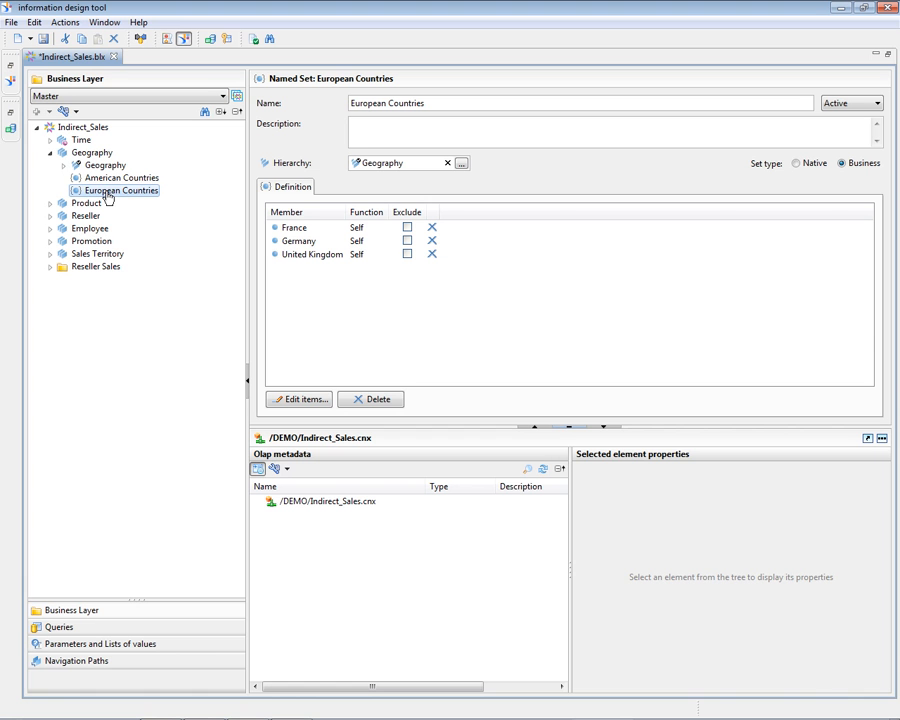
click(64, 166)
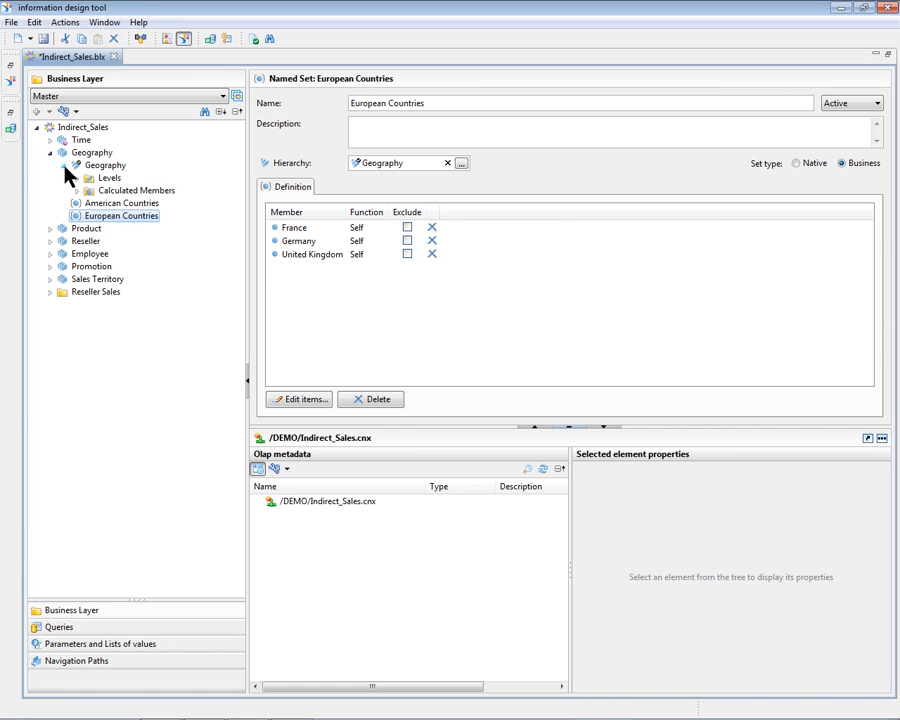
click(77, 190)
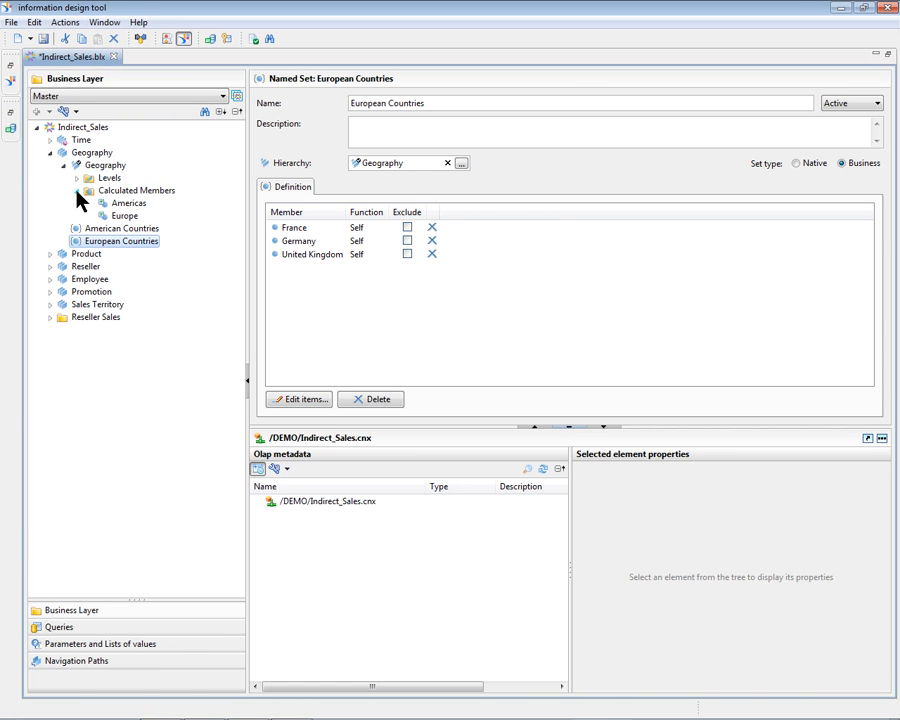
click(125, 216)
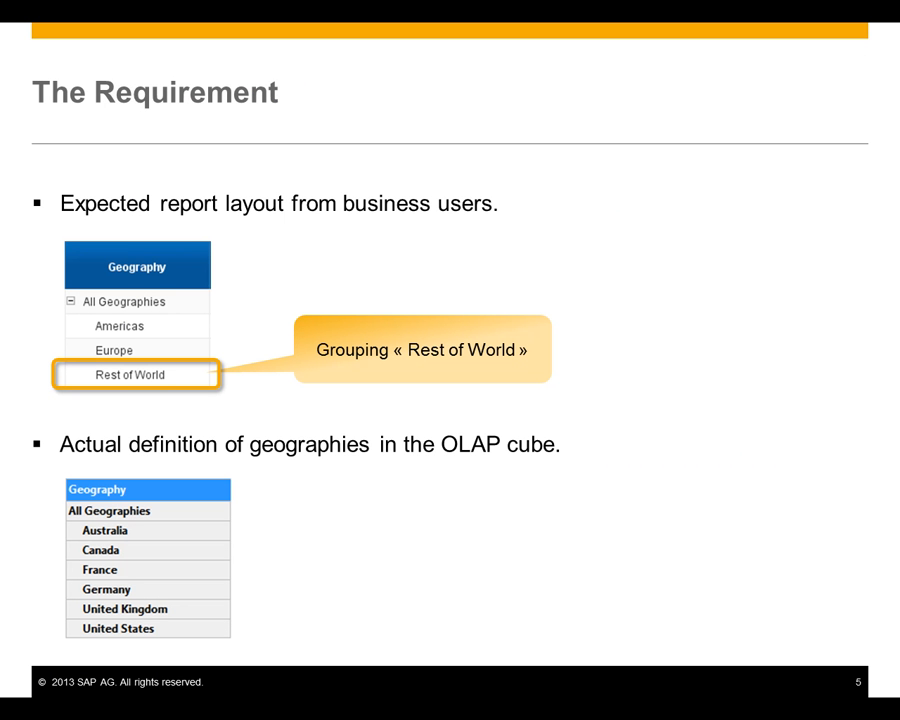
Create a named set called Rest of World Countries on the Geography hierarchy and make it a Business set
click(122, 172)
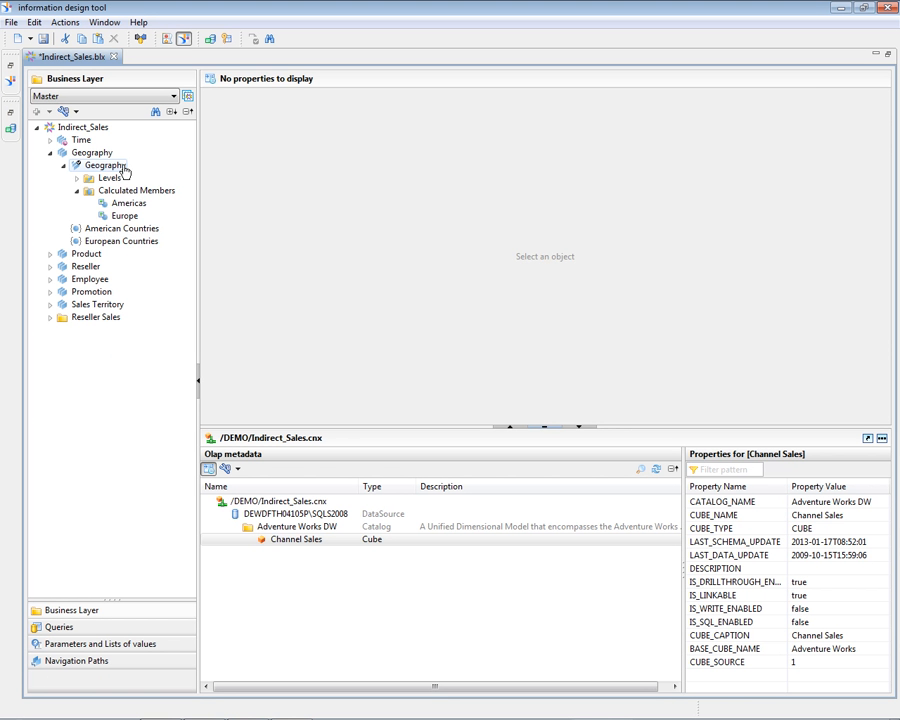
right_click(124, 172)
mouse_move(214, 177)
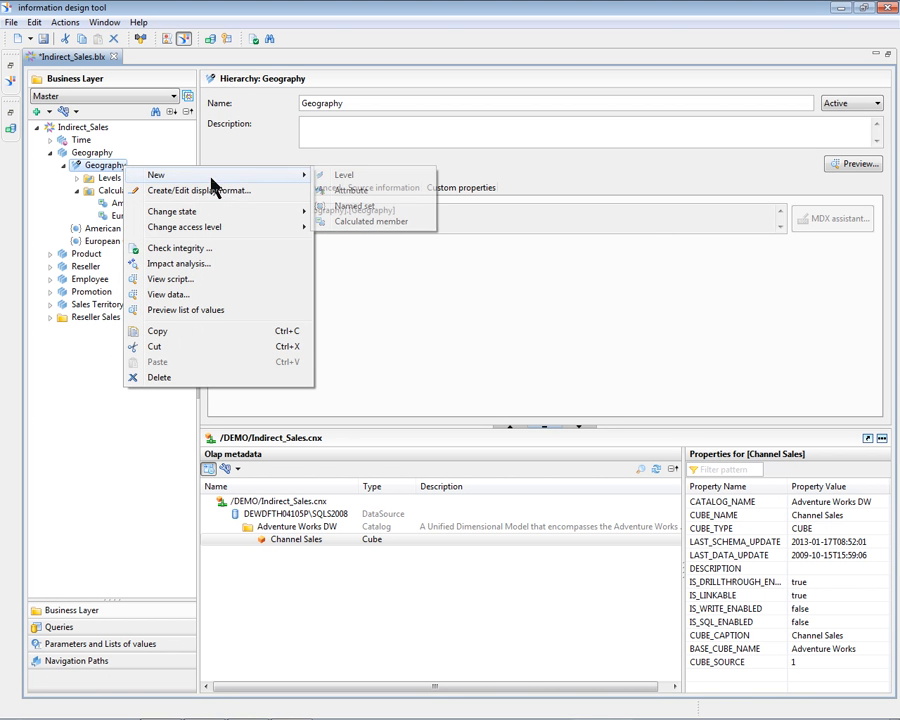
click(360, 206)
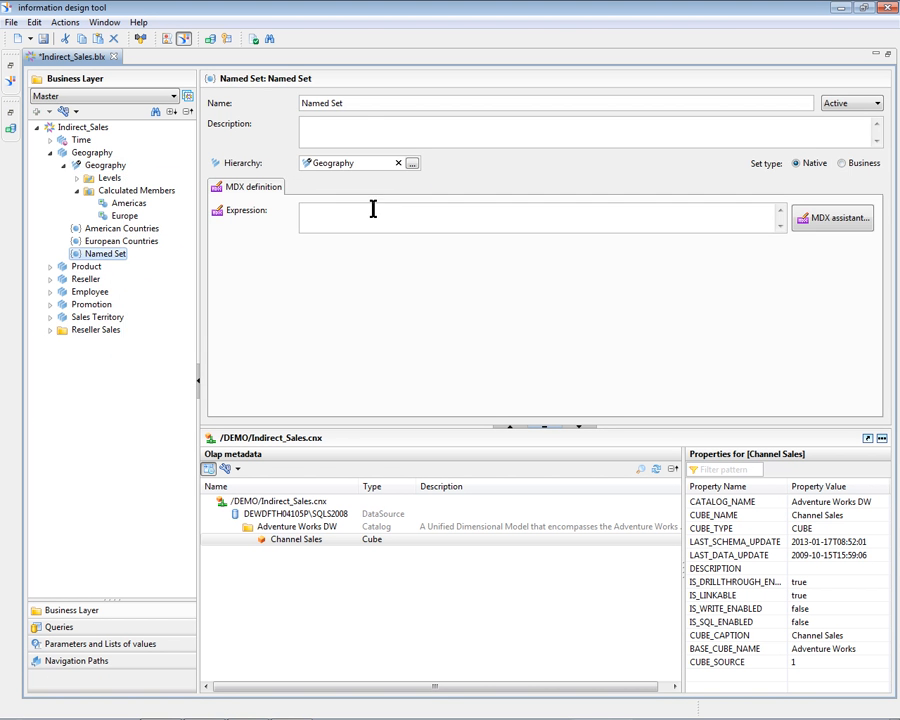
drag(356, 103, 297, 105)
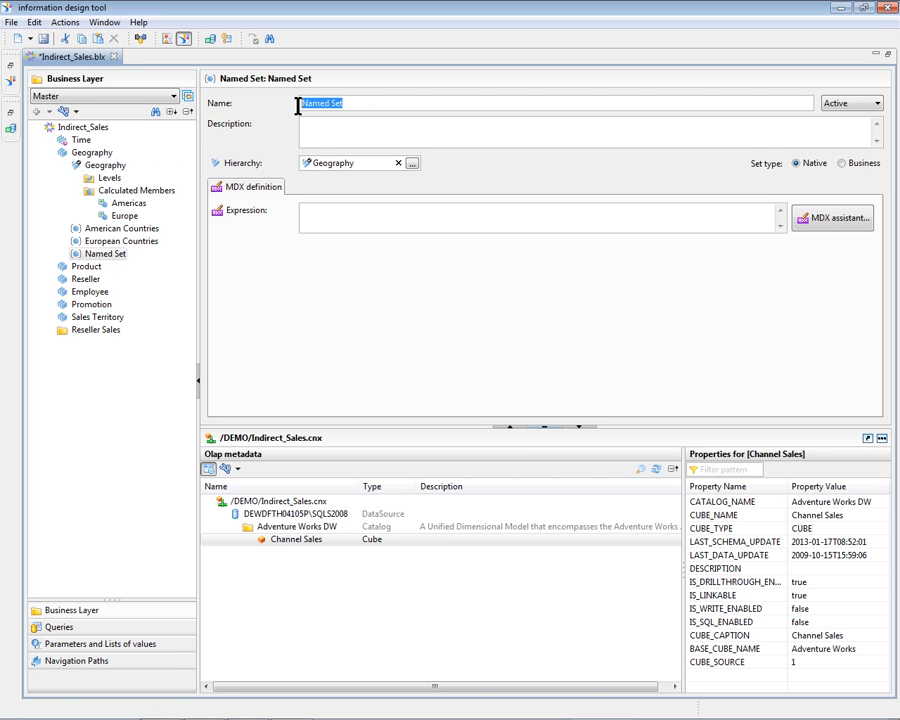
text(Rest of World Countries)
click(842, 163)
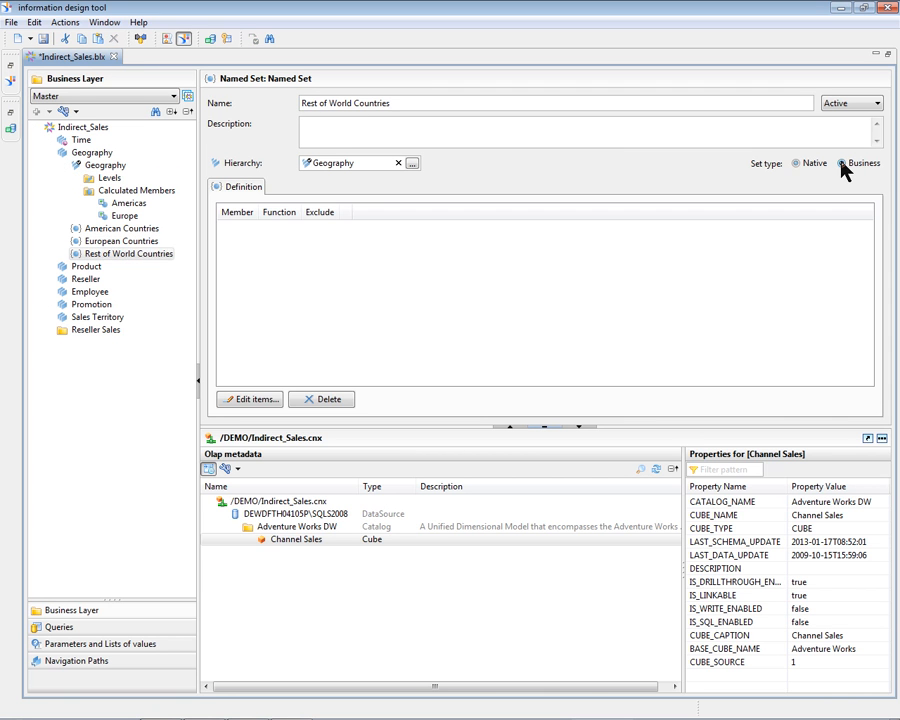
Define the set as all members of the Country level, excluding the American Countries and European Countries named sets, and widen the member list columns
click(273, 405)
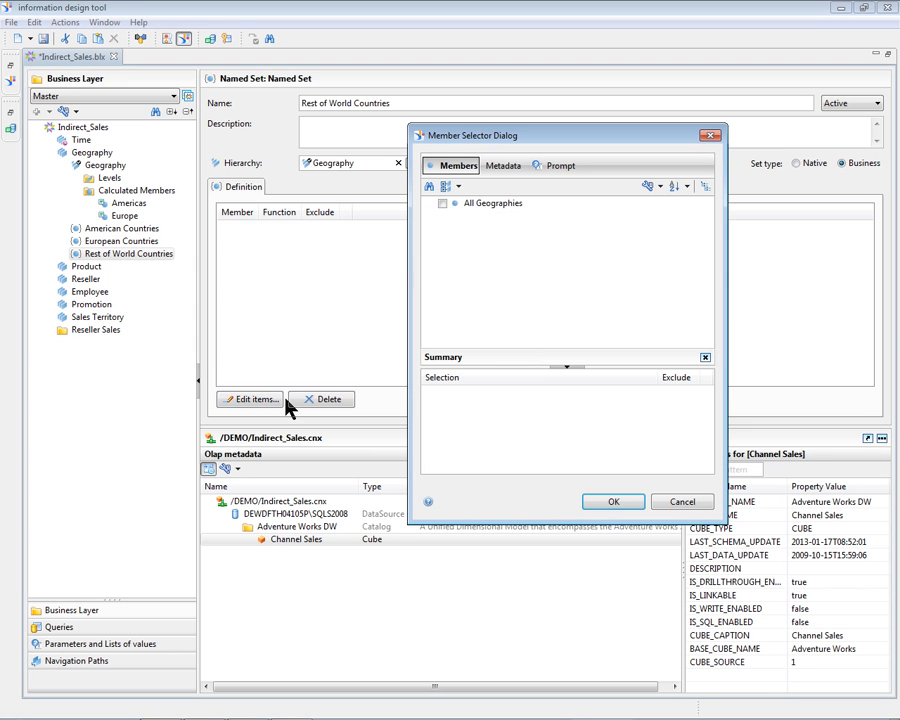
click(507, 171)
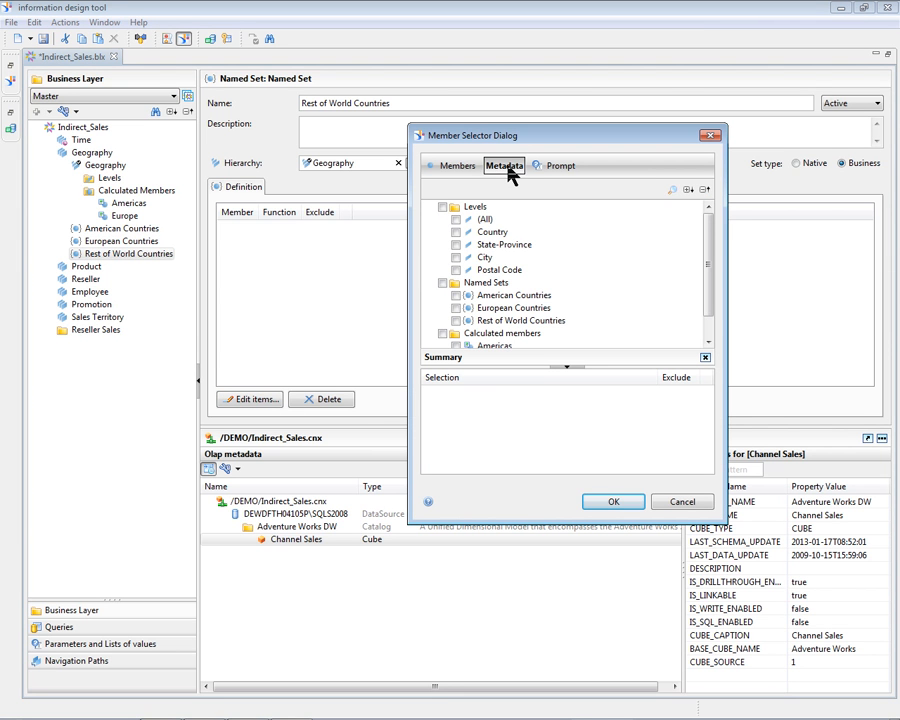
click(456, 233)
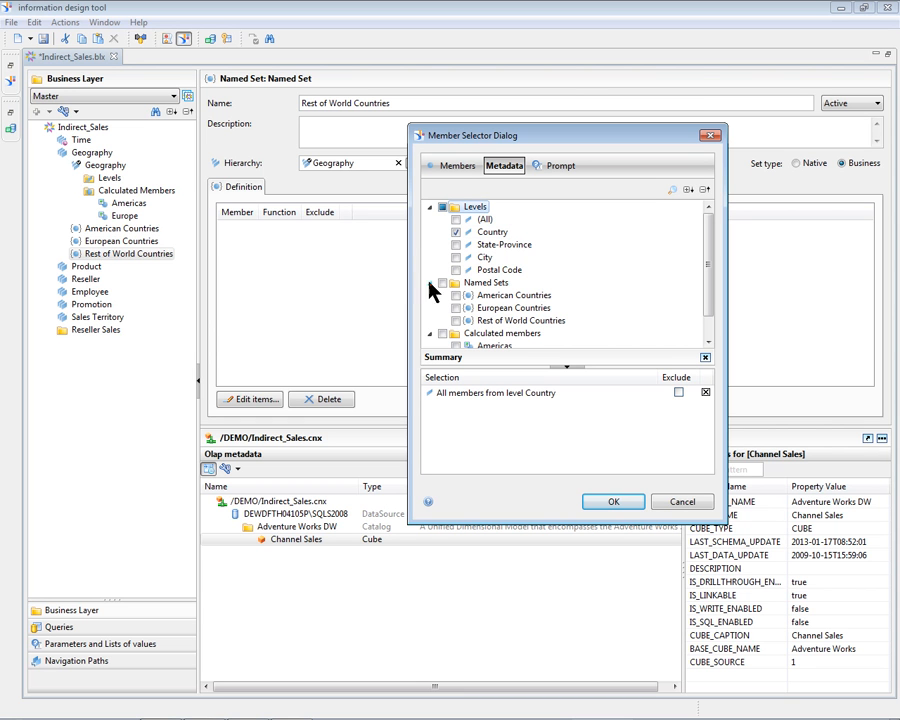
click(456, 295)
click(456, 308)
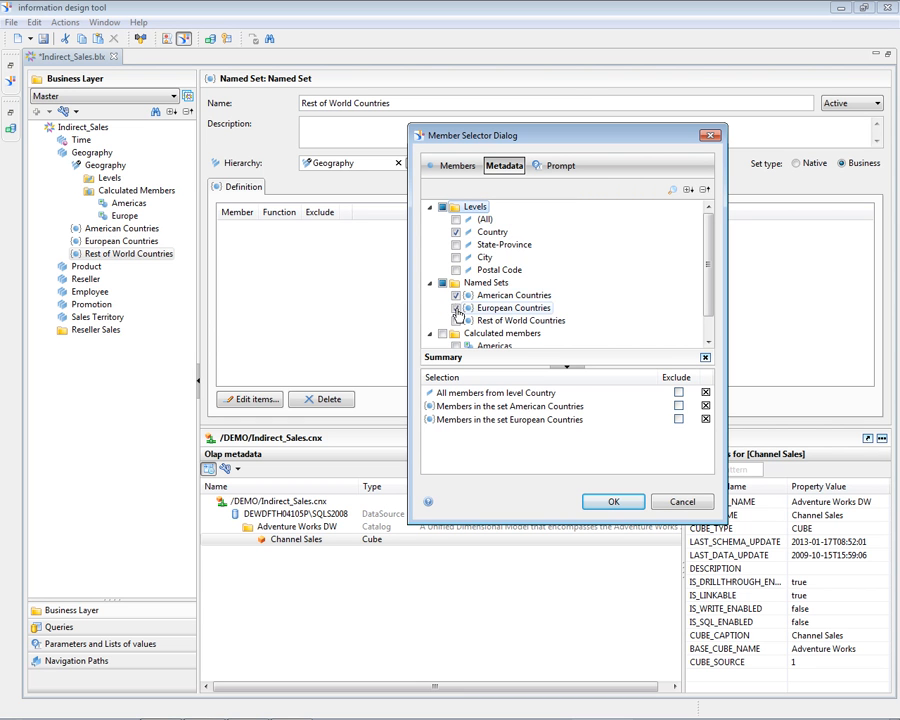
click(678, 406)
click(678, 419)
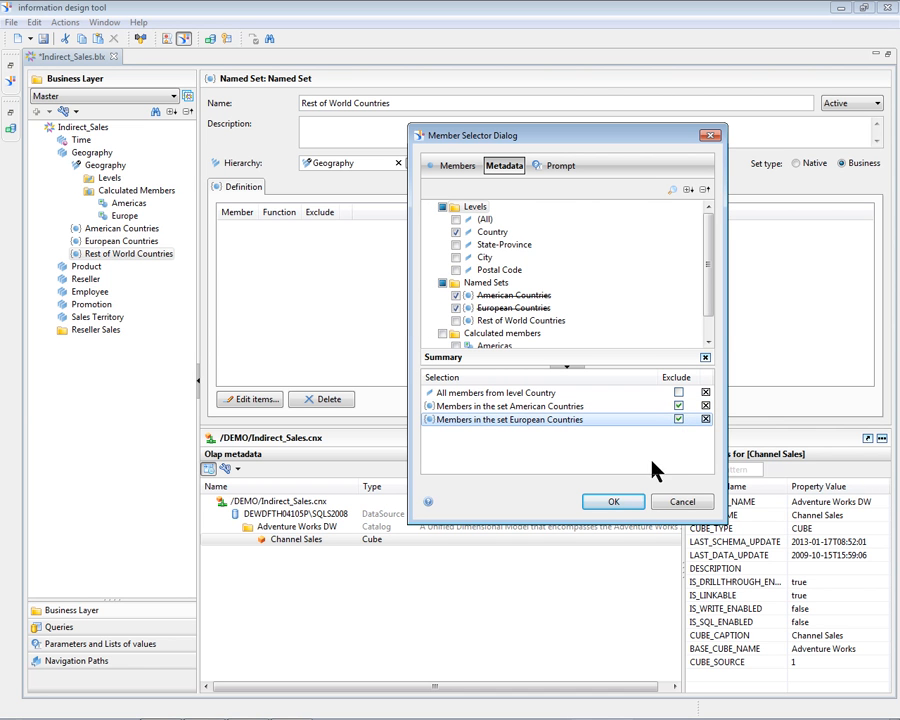
click(614, 502)
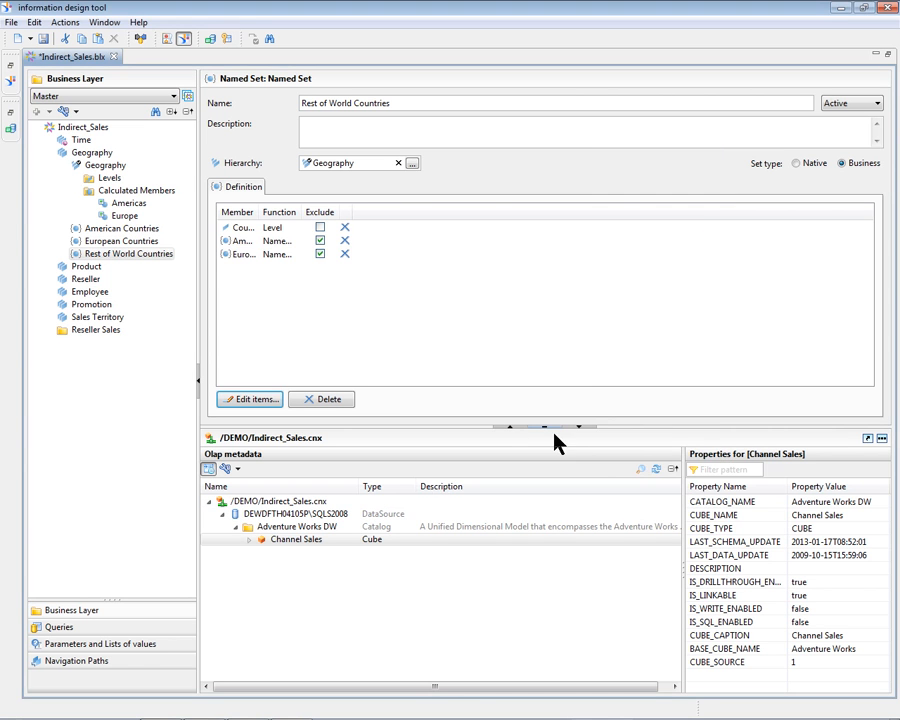
drag(256, 210, 420, 209)
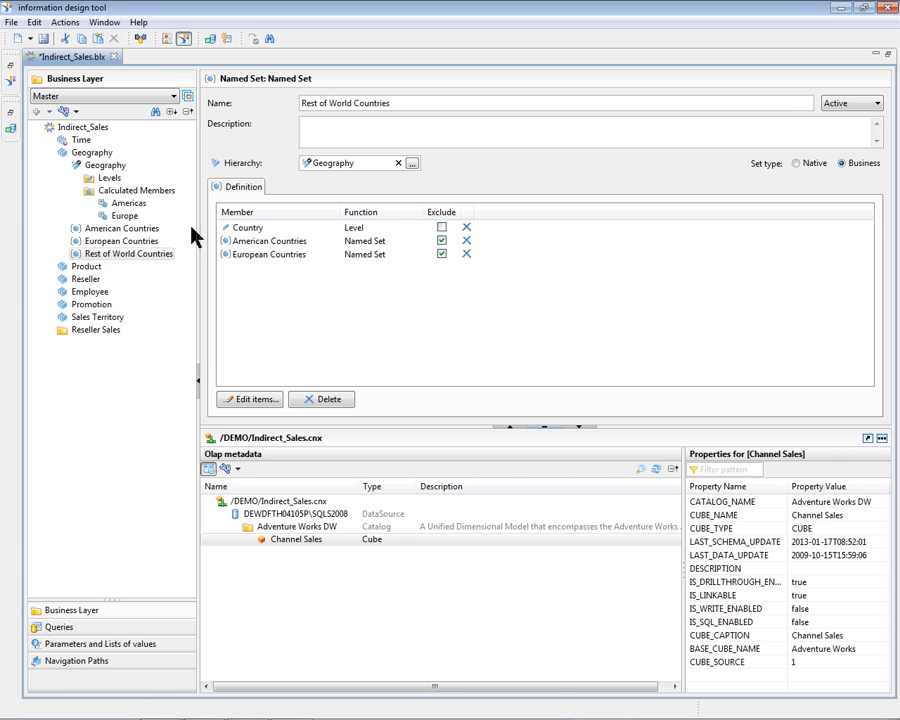
right_click(117, 170)
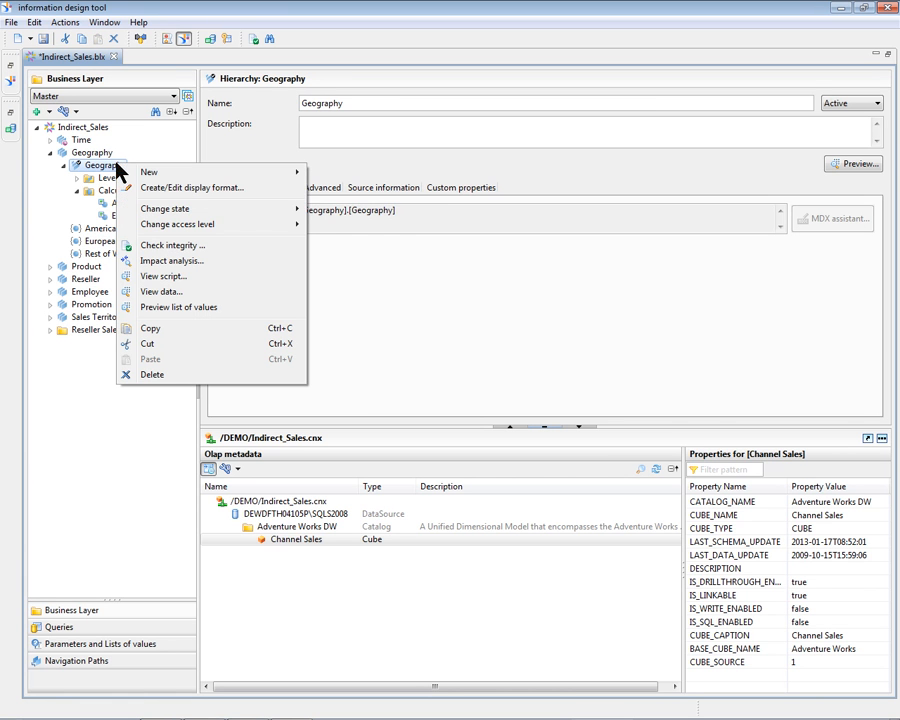
mouse_move(187, 172)
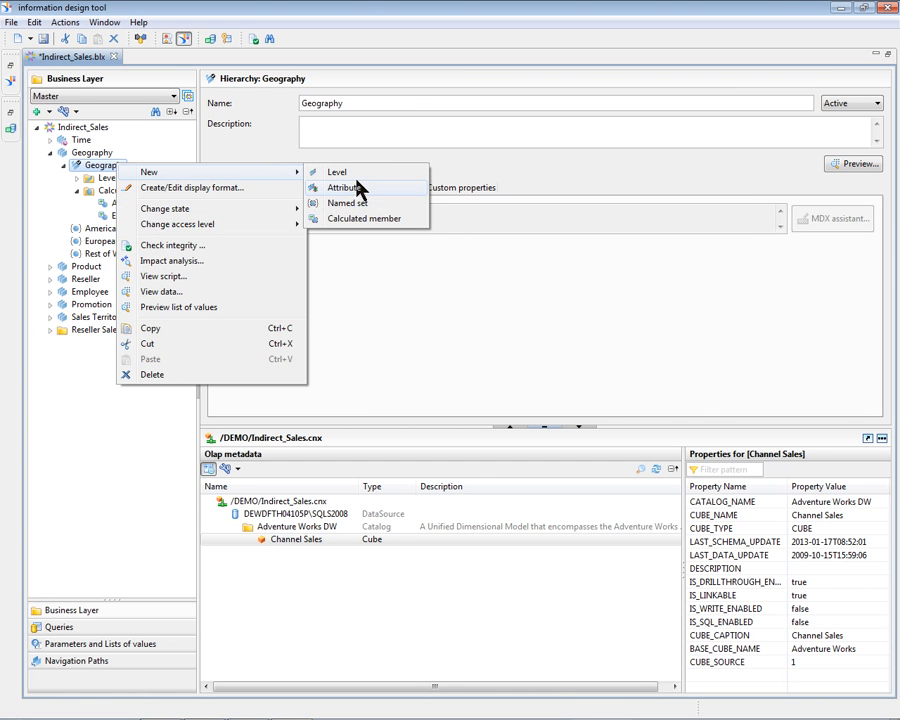
click(417, 222)
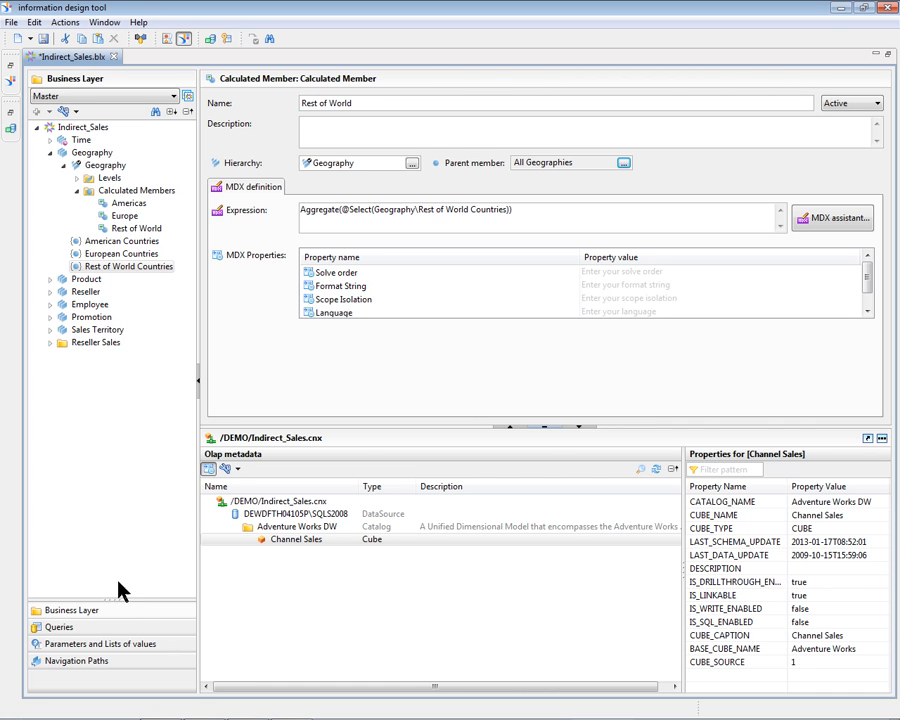
Start a new query on the business layer and add the Geography hierarchy as a result object
click(60, 627)
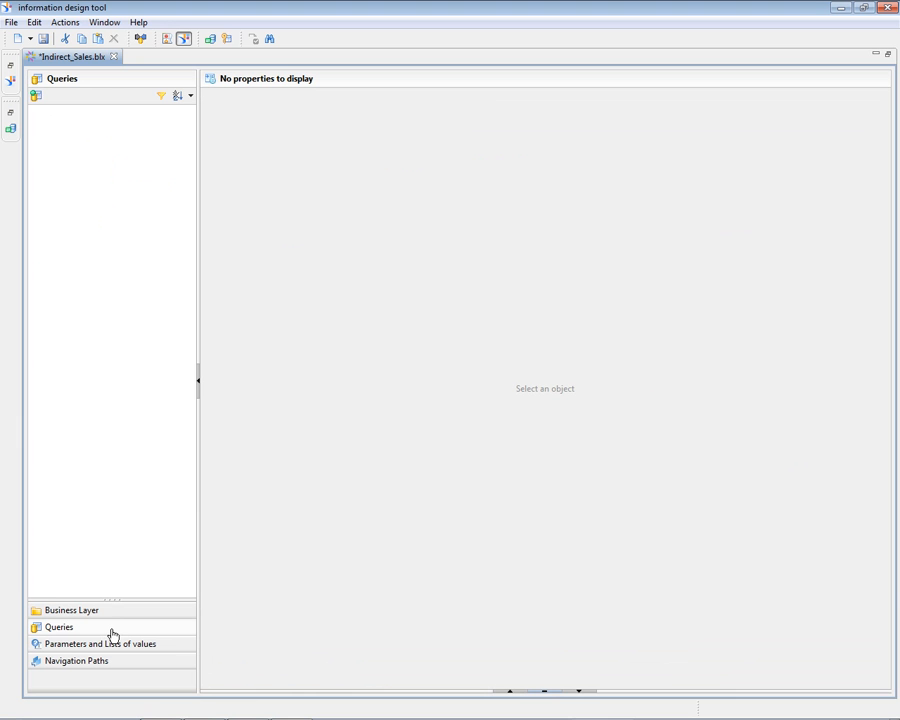
click(36, 97)
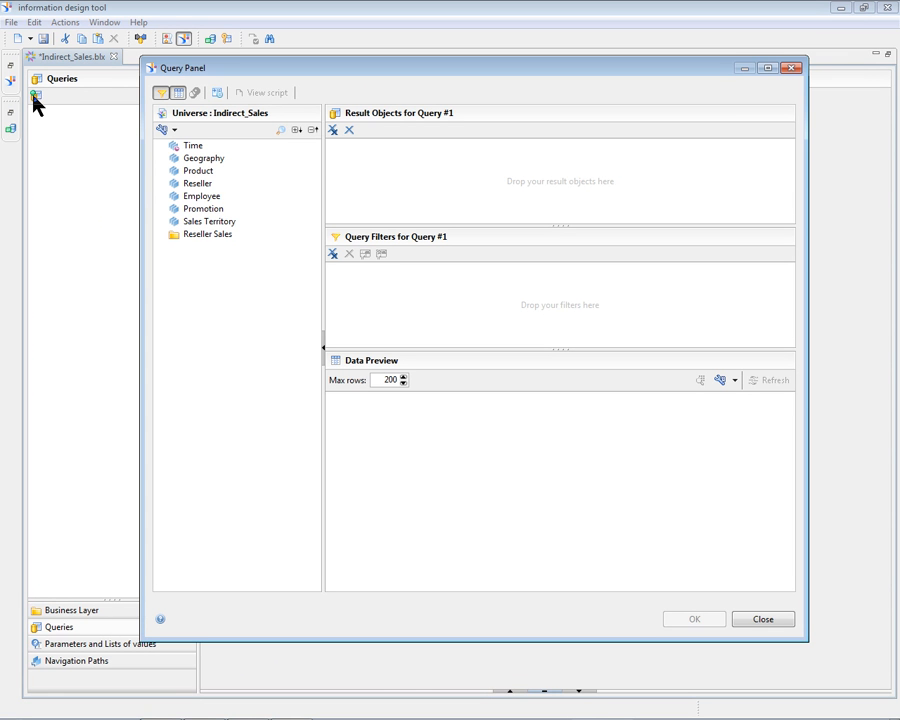
click(162, 158)
click(201, 173)
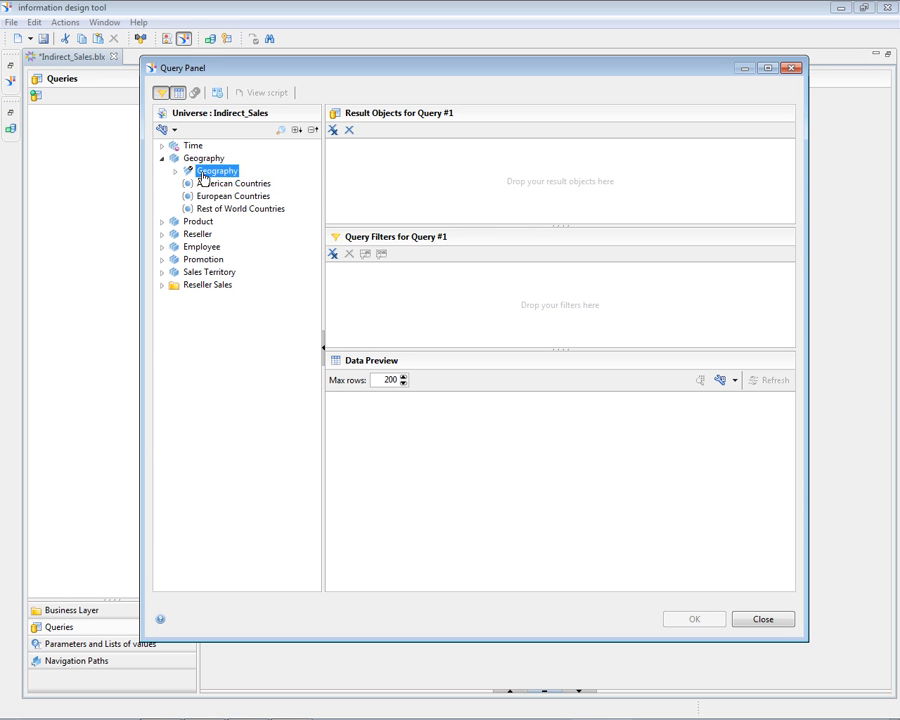
drag(201, 173, 374, 185)
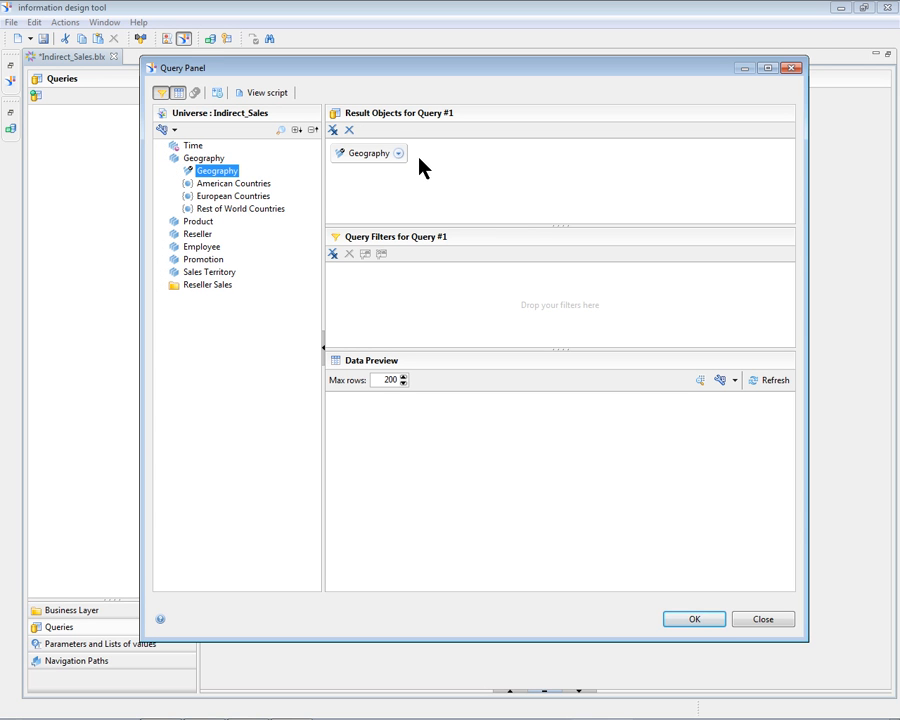
Select All Geographies and the calculated members Americas, Europe and Rest of World for the query's Geography hierarchy
click(399, 153)
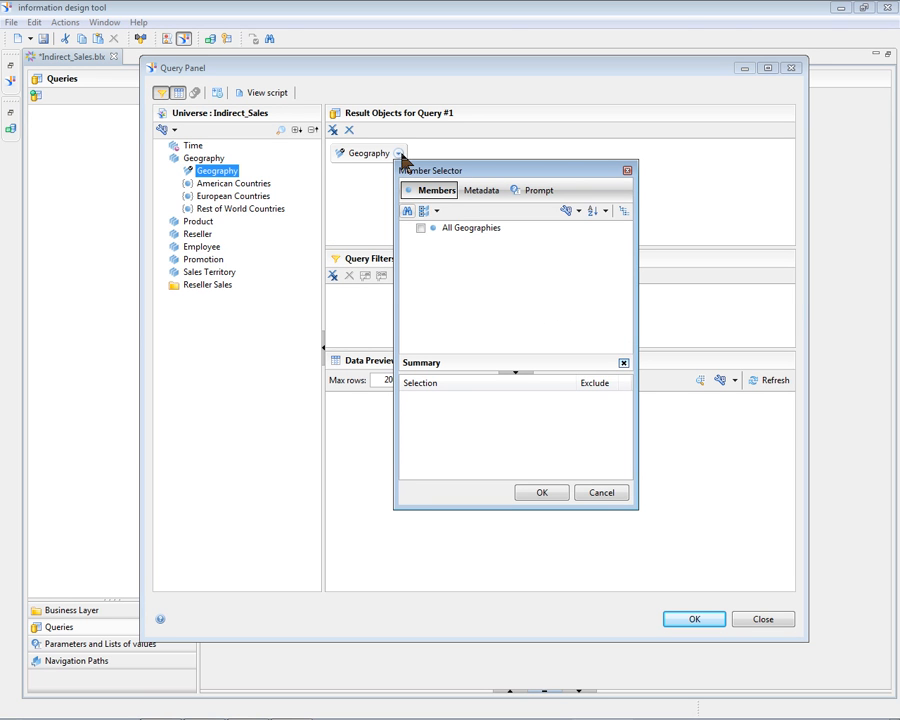
click(420, 229)
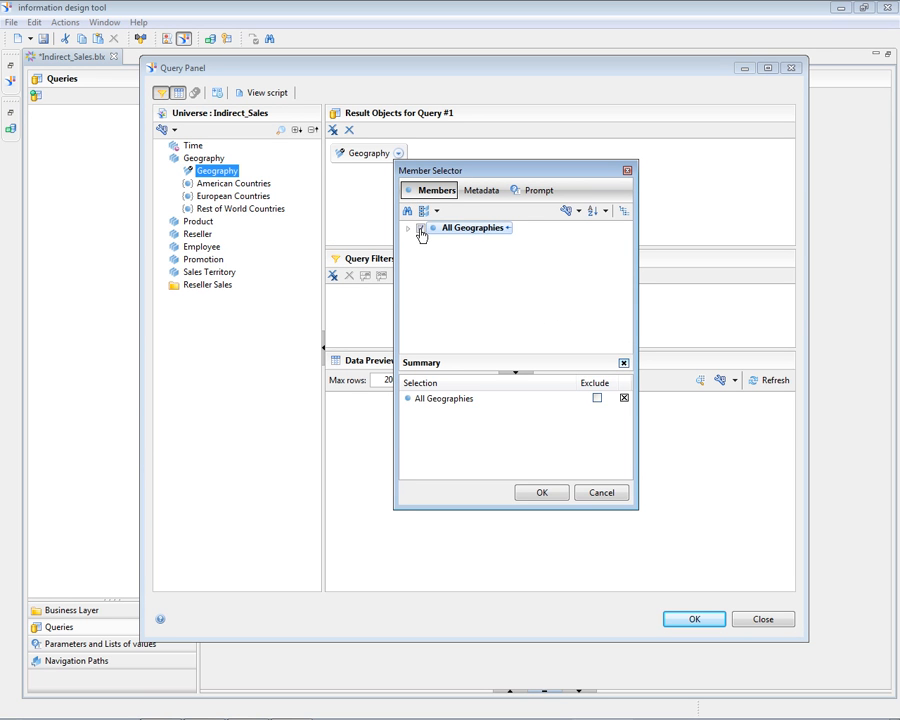
click(501, 195)
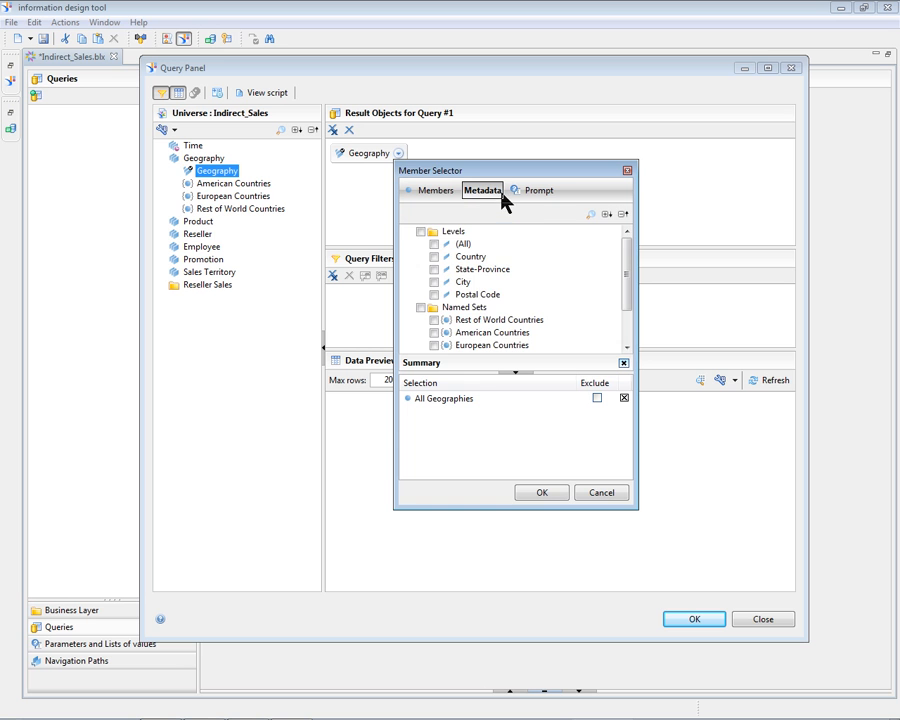
click(408, 231)
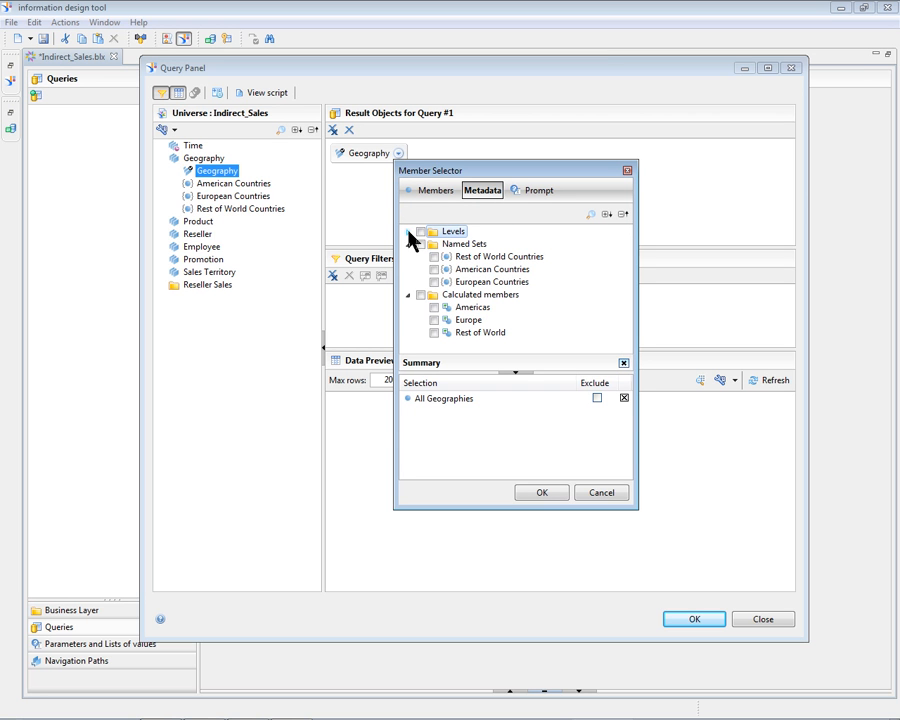
click(433, 308)
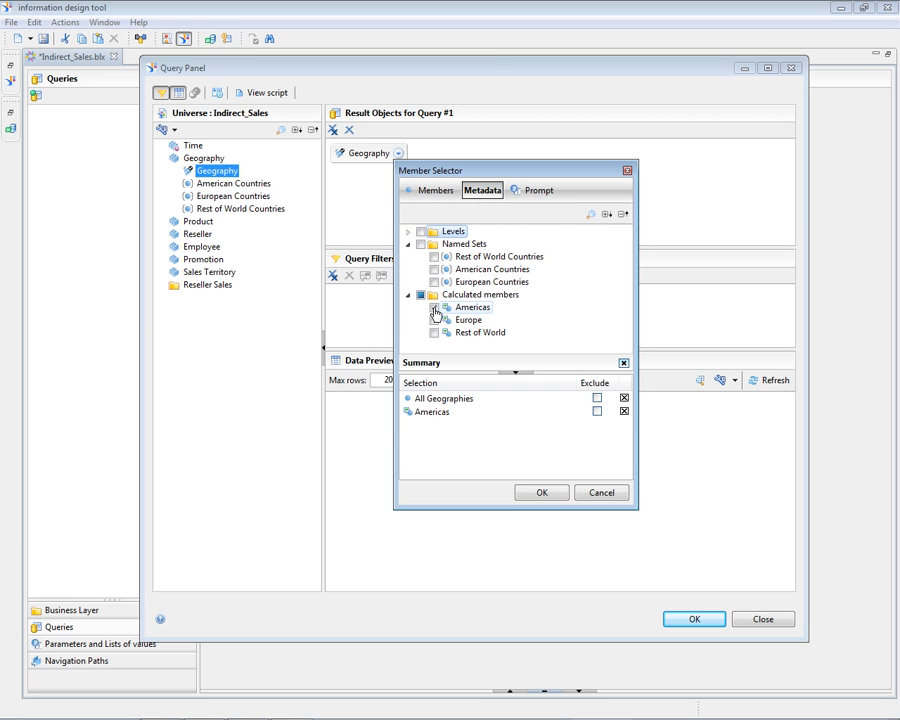
click(433, 320)
click(433, 333)
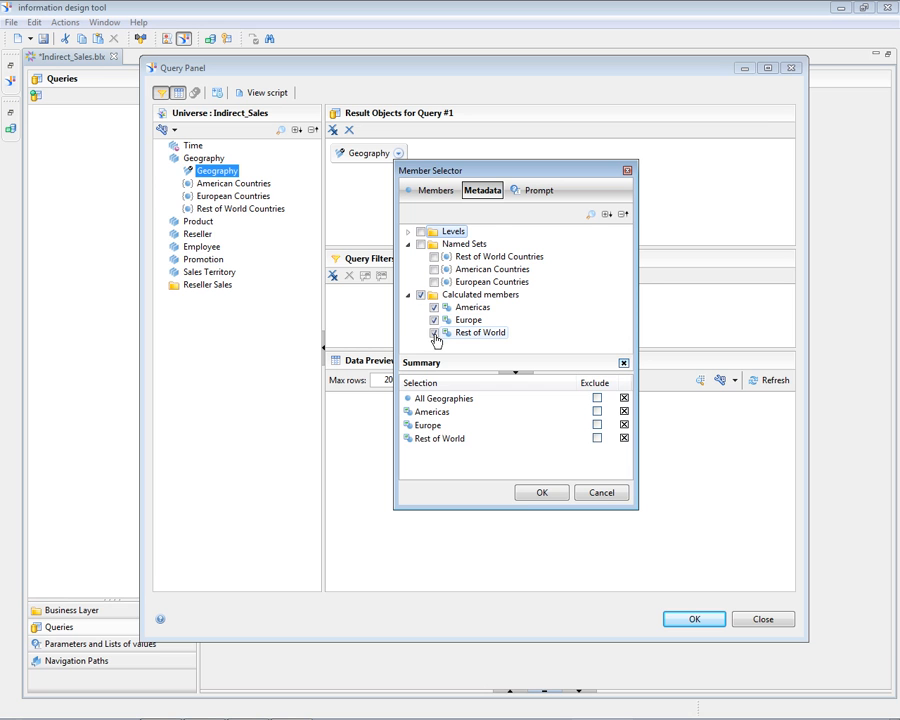
click(541, 494)
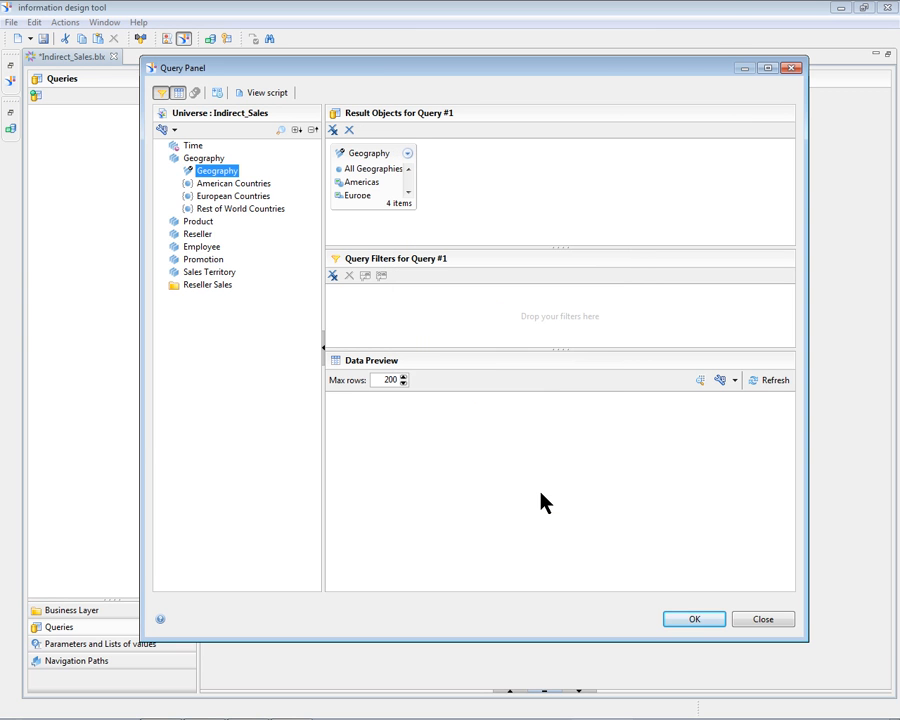
Add the Reseller Order Quantity measure to the query, refresh the data preview and save the query in the business layer
click(162, 285)
double_click(224, 312)
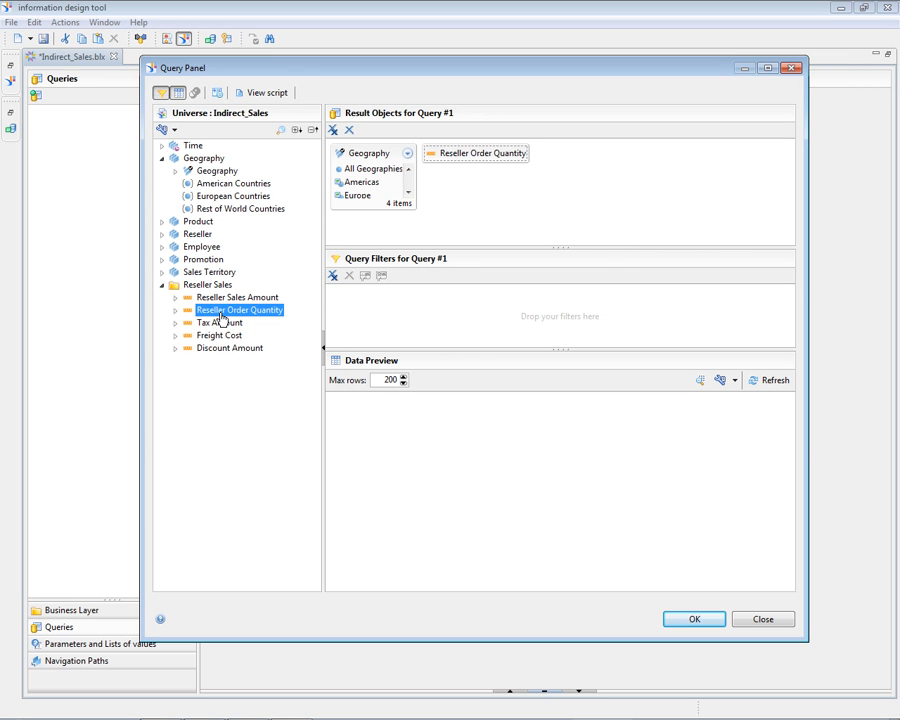
click(763, 381)
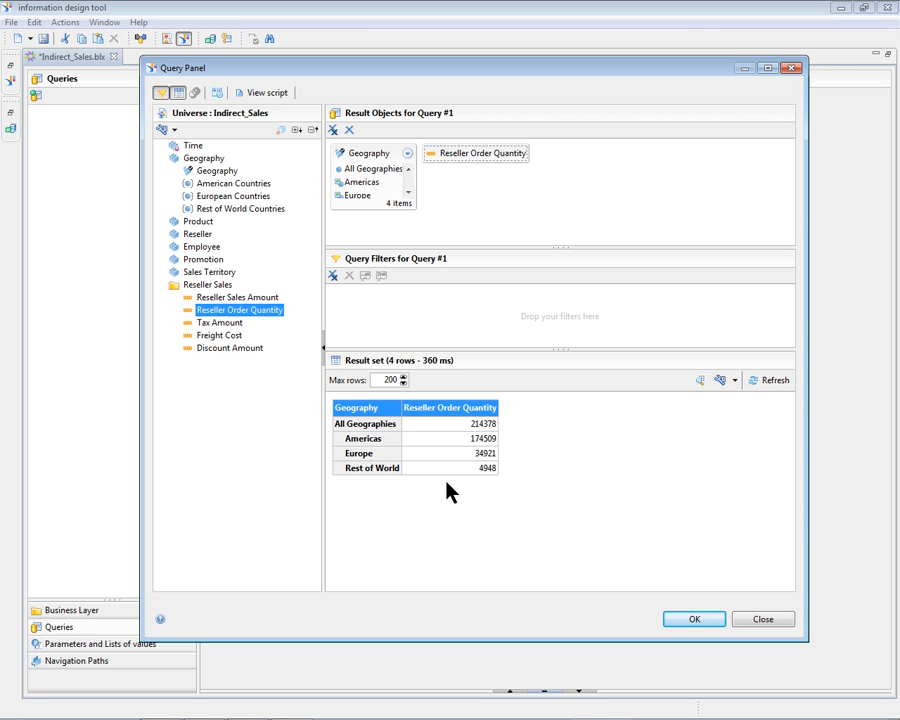
click(712, 621)
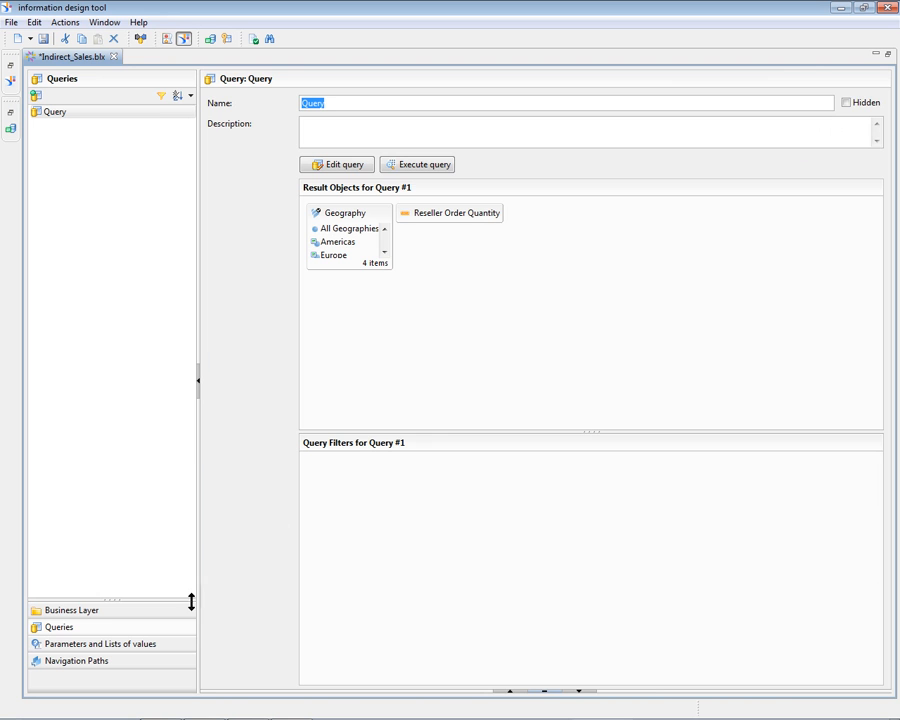
Create a named set called Continents on the Geography hierarchy and set its type to Business
click(120, 610)
right_click(122, 166)
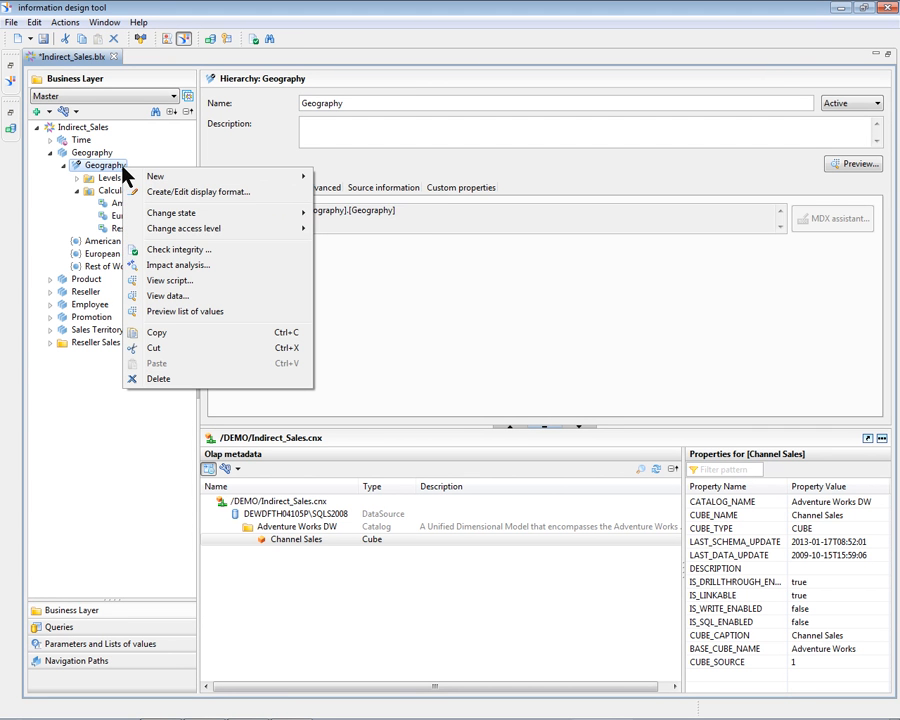
mouse_move(203, 178)
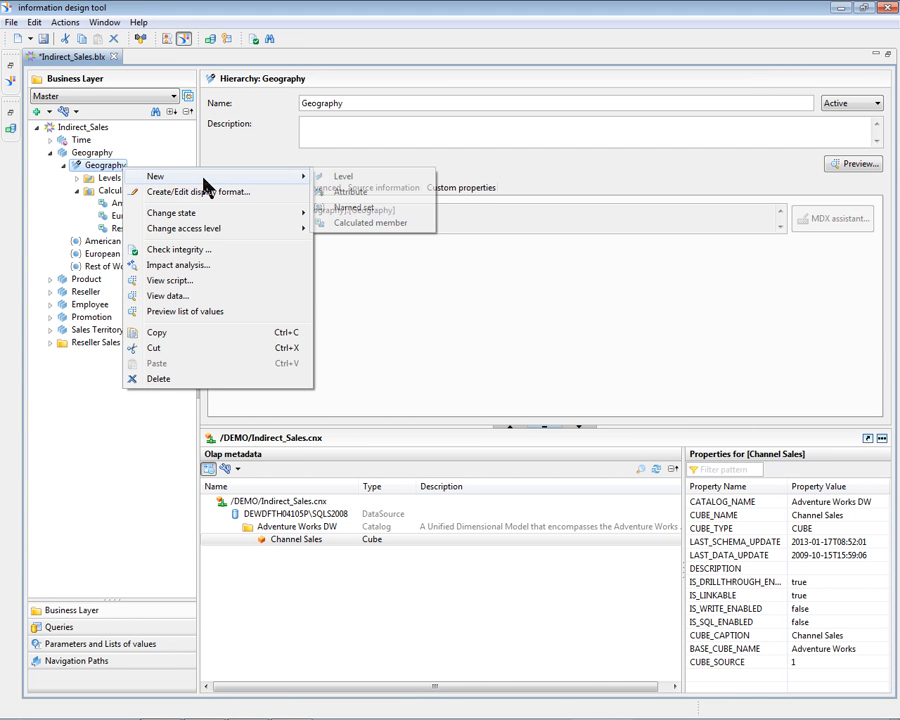
click(380, 210)
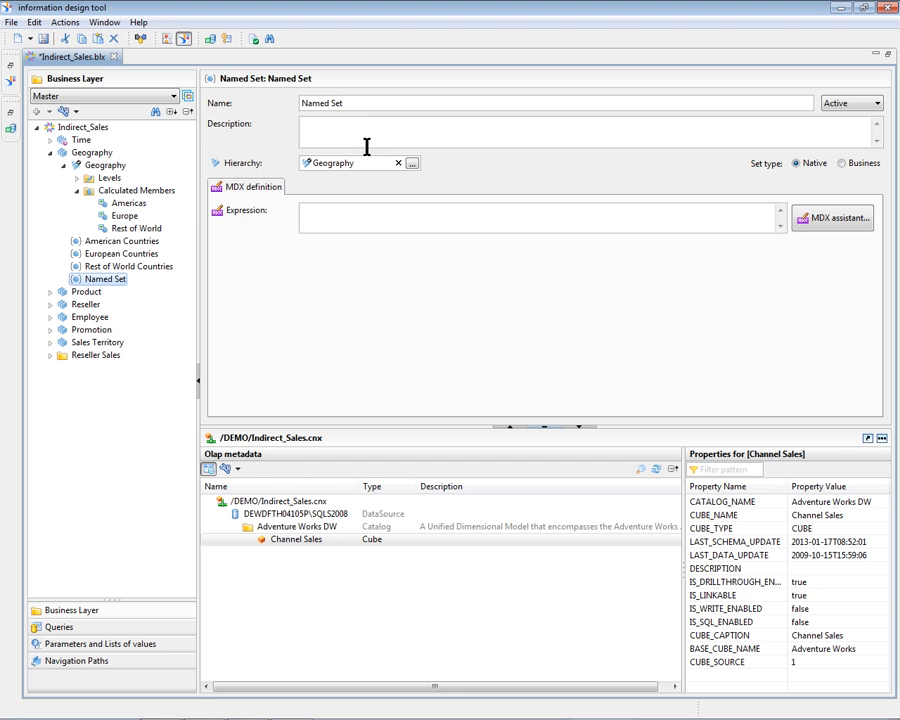
drag(344, 104, 298, 115)
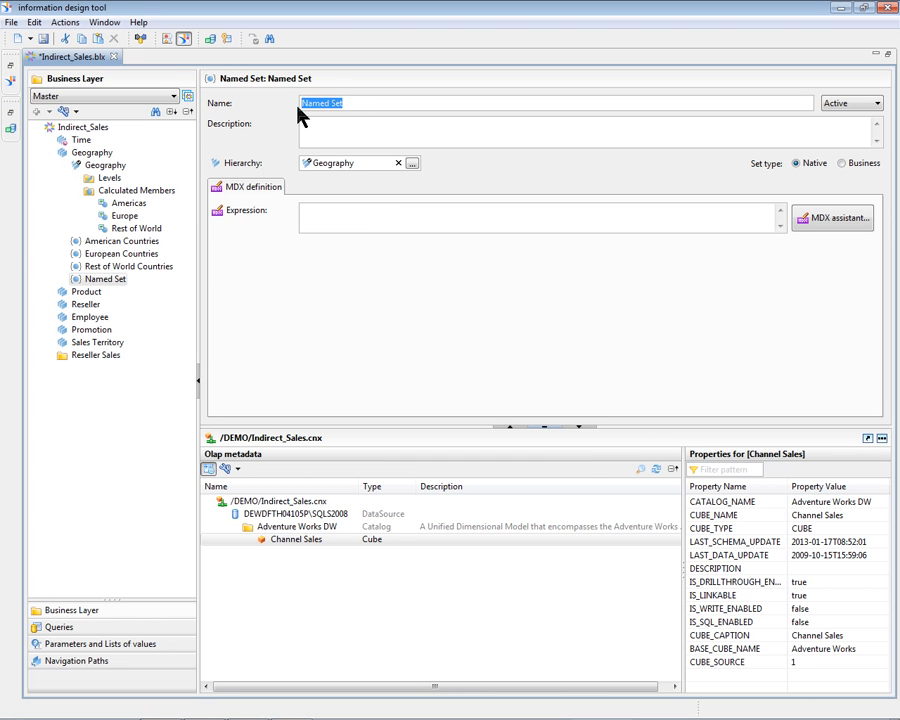
text(Continents)
click(842, 164)
Define the Continents set with the members All Geographies, Americas, Europe and Rest of World, and widen the Member column
click(256, 399)
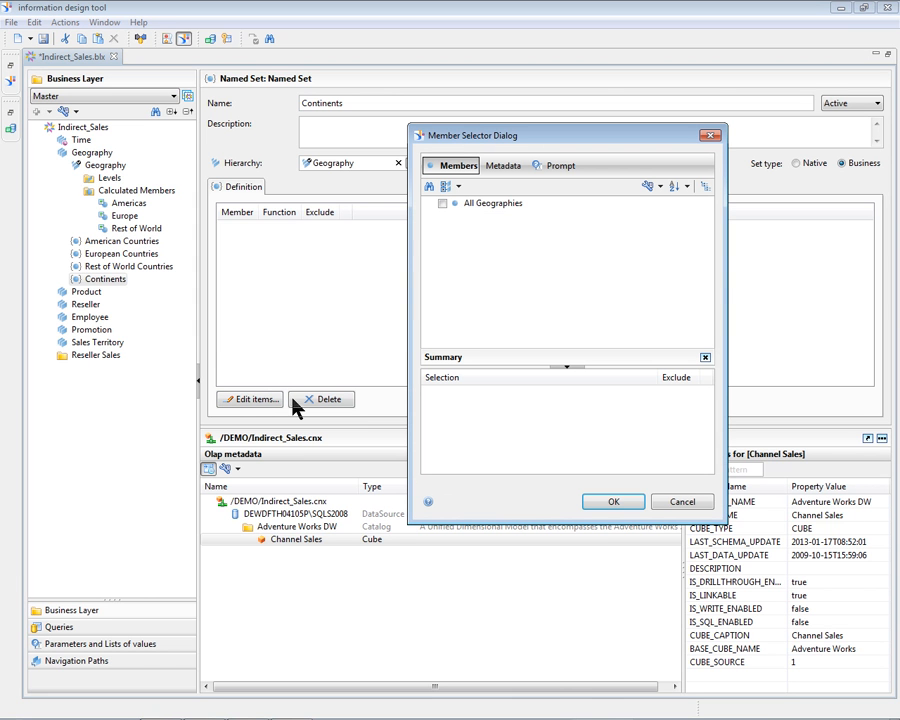
click(430, 205)
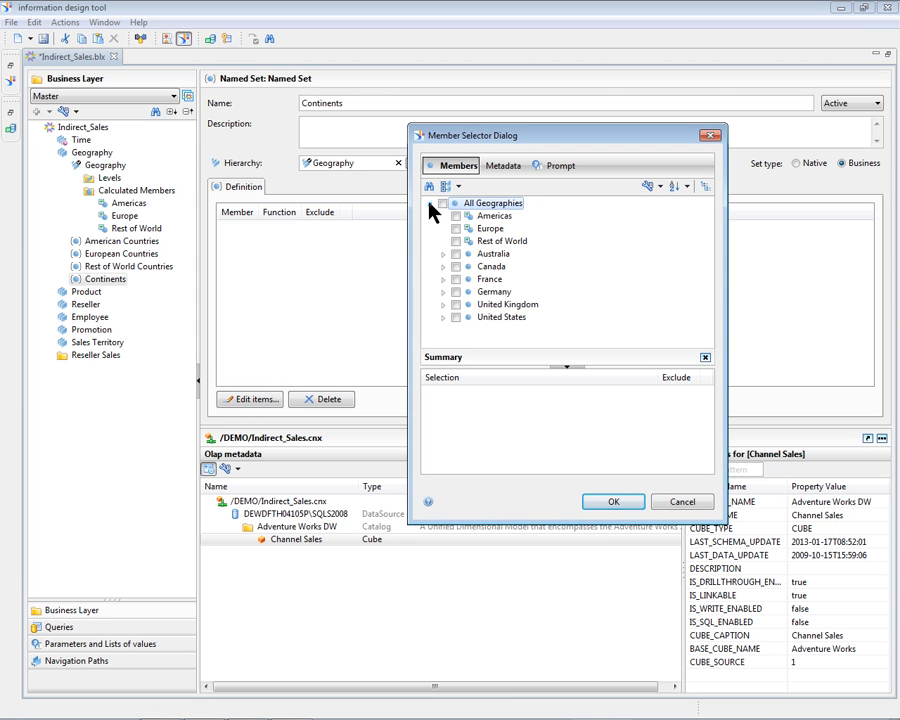
click(443, 203)
click(456, 216)
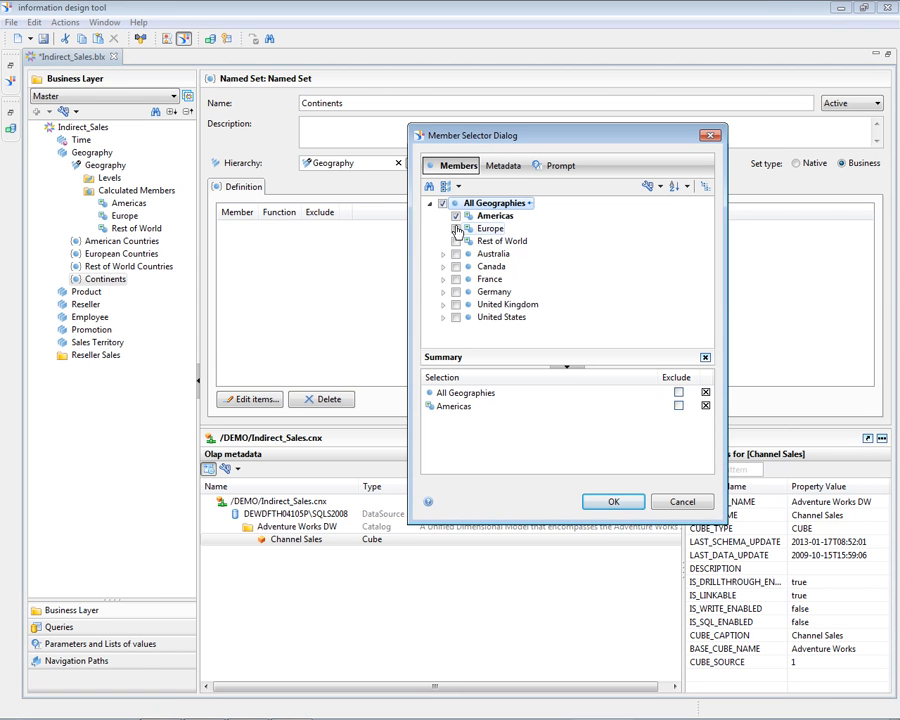
click(456, 229)
click(456, 241)
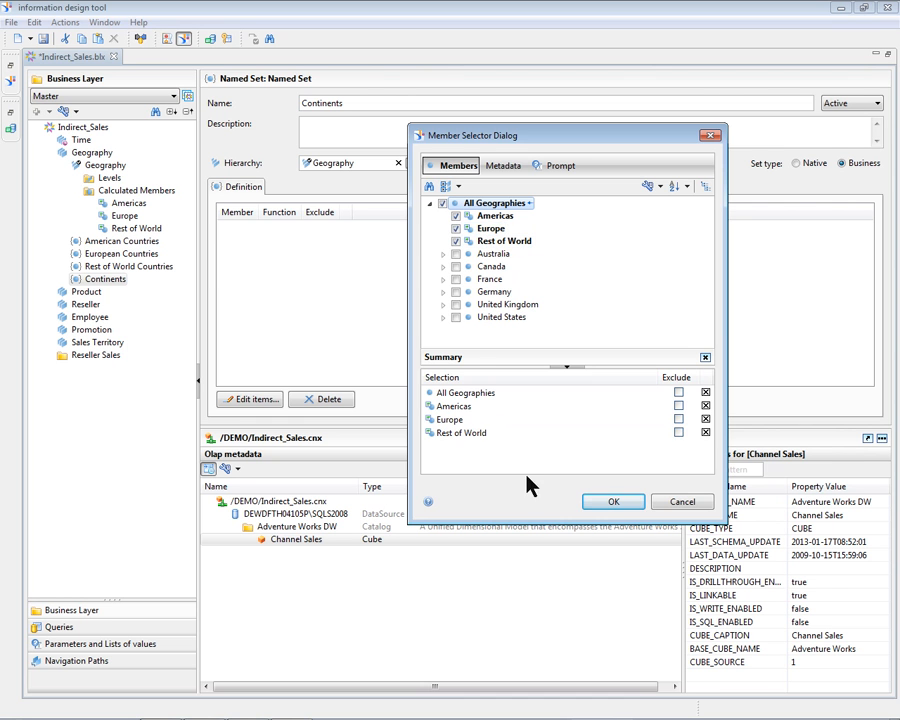
click(607, 505)
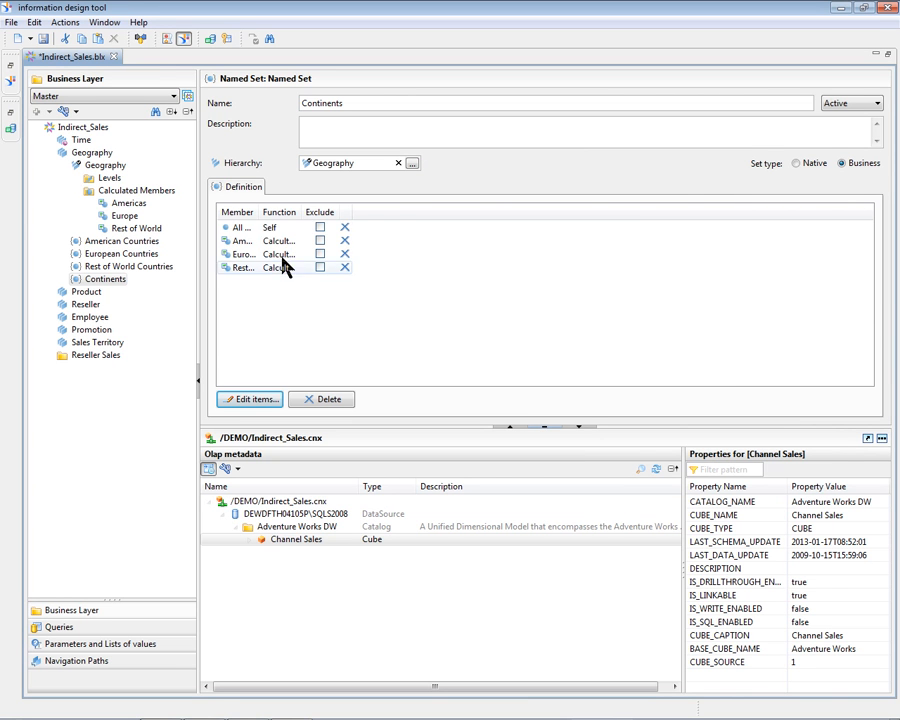
drag(258, 212, 304, 214)
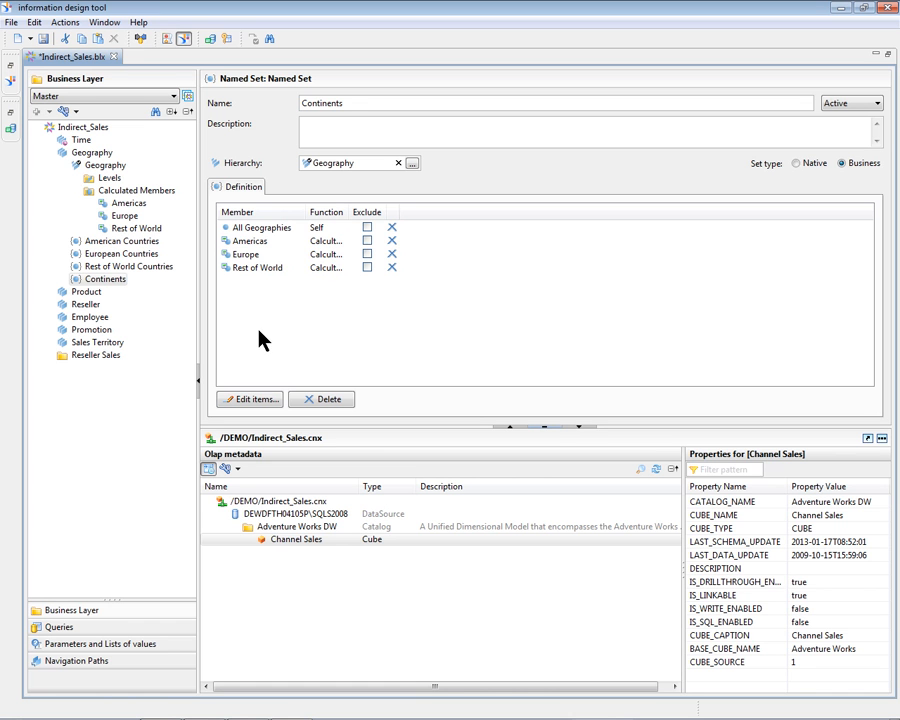
Start a new query on the business layer with the Continents named set as result object and refresh the data preview
click(118, 634)
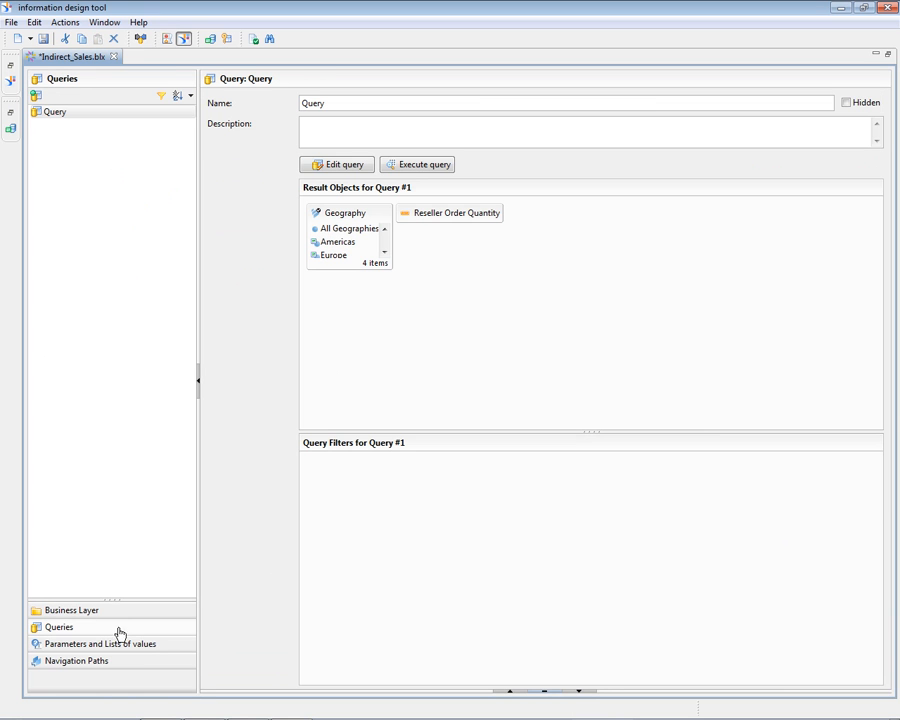
click(36, 96)
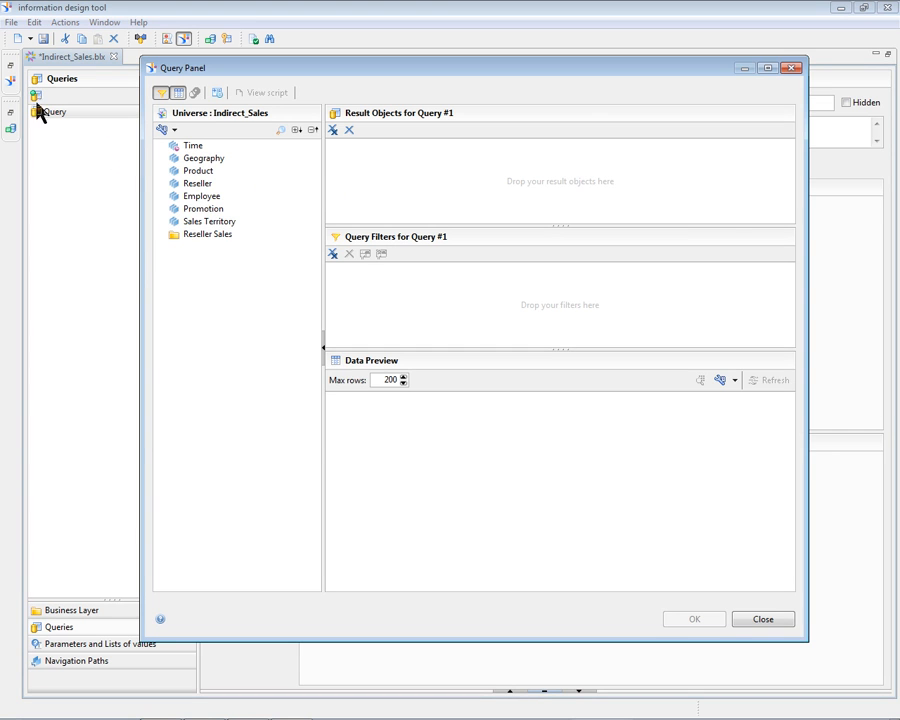
click(162, 158)
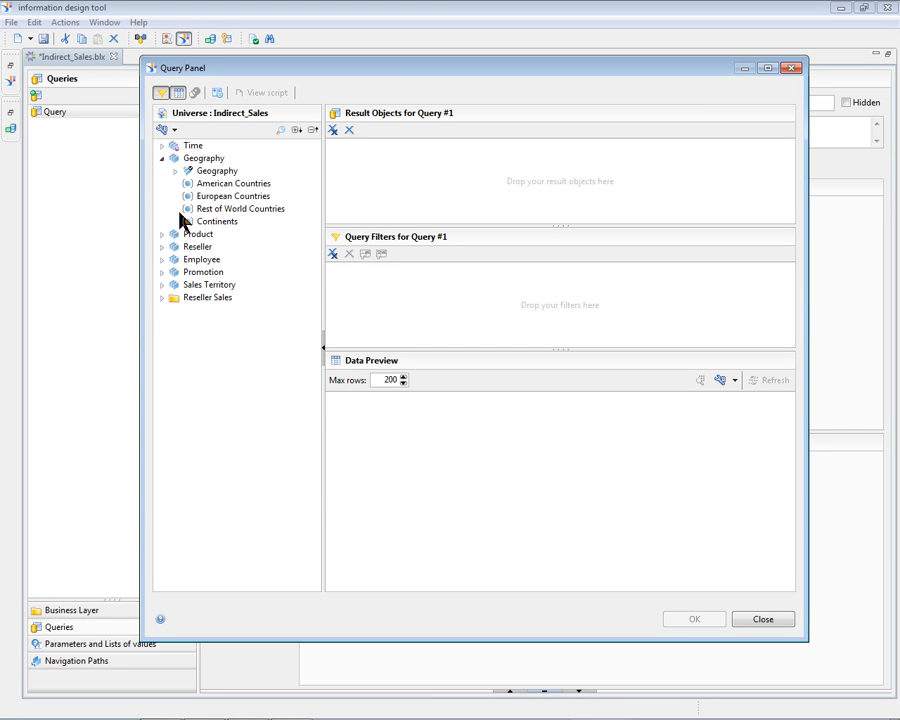
double_click(203, 222)
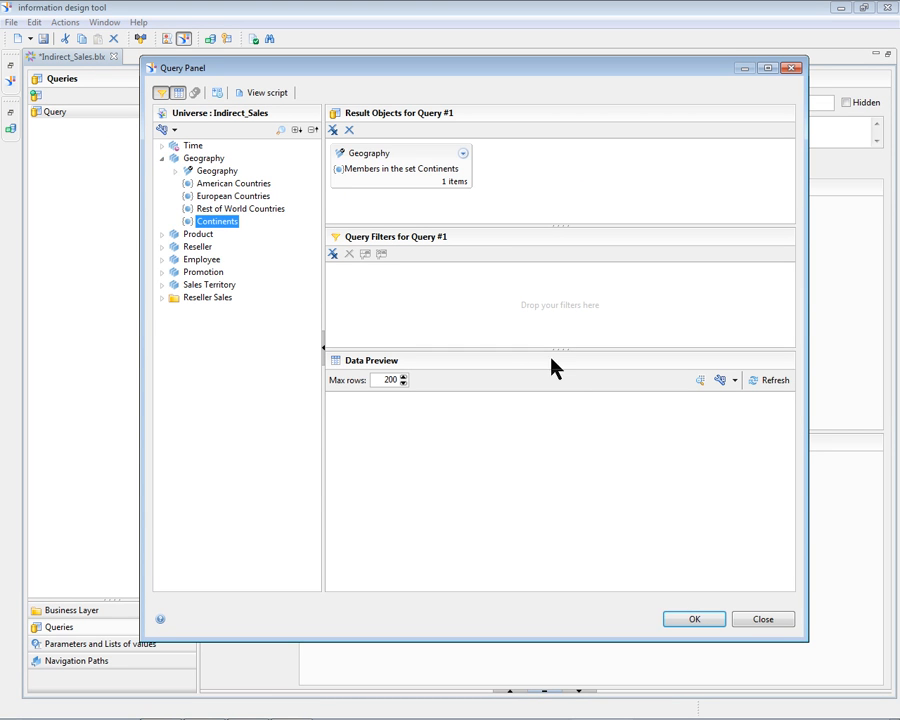
click(760, 386)
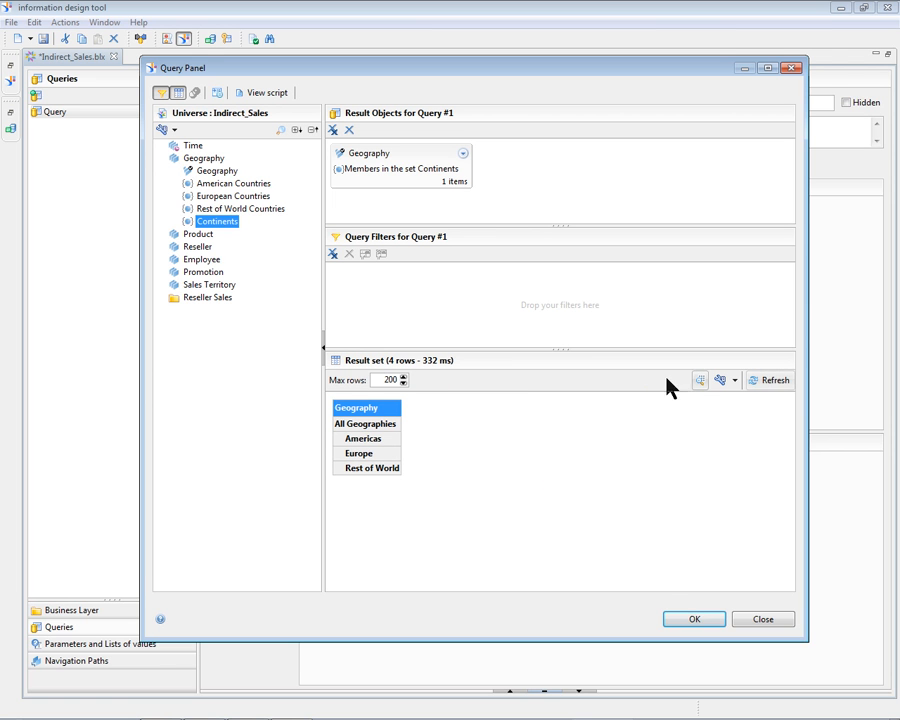
Add the Reseller Type hierarchy before Geography in the query and select All Resellers and its children as members
click(162, 247)
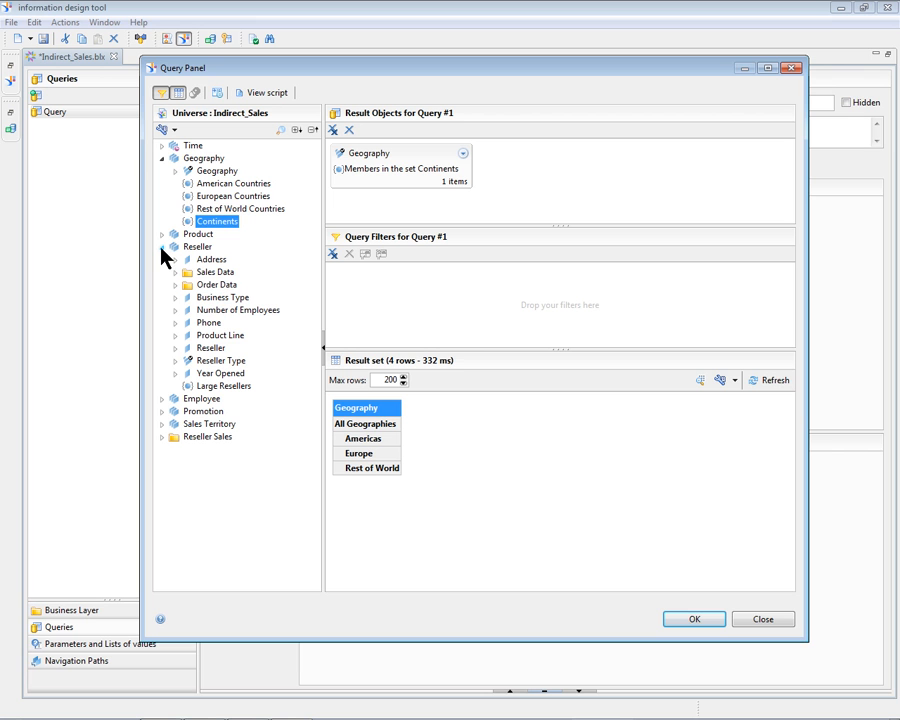
drag(188, 360, 345, 180)
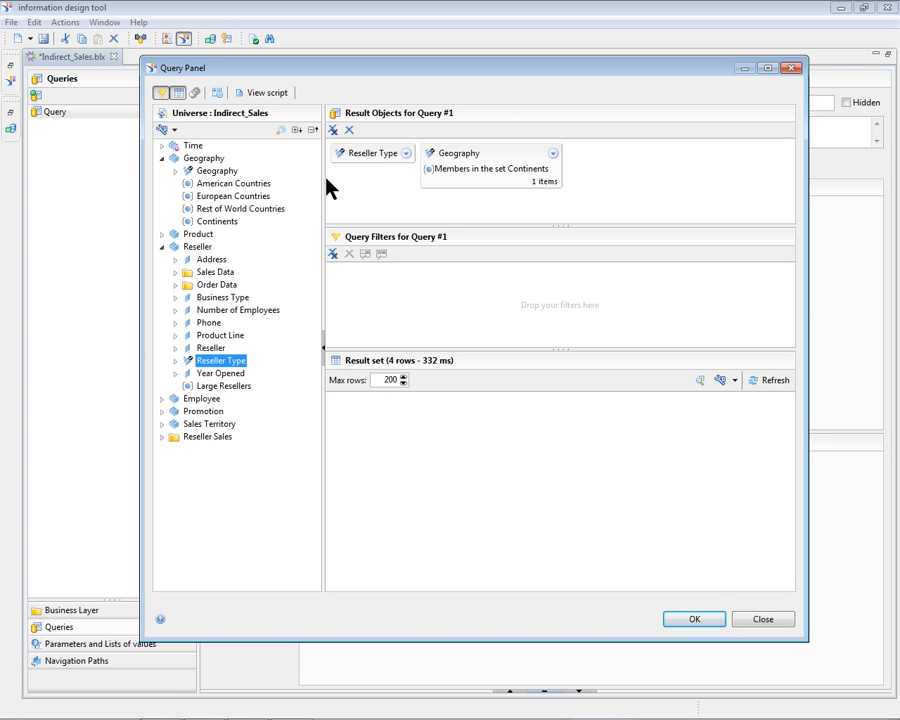
click(406, 154)
click(429, 228)
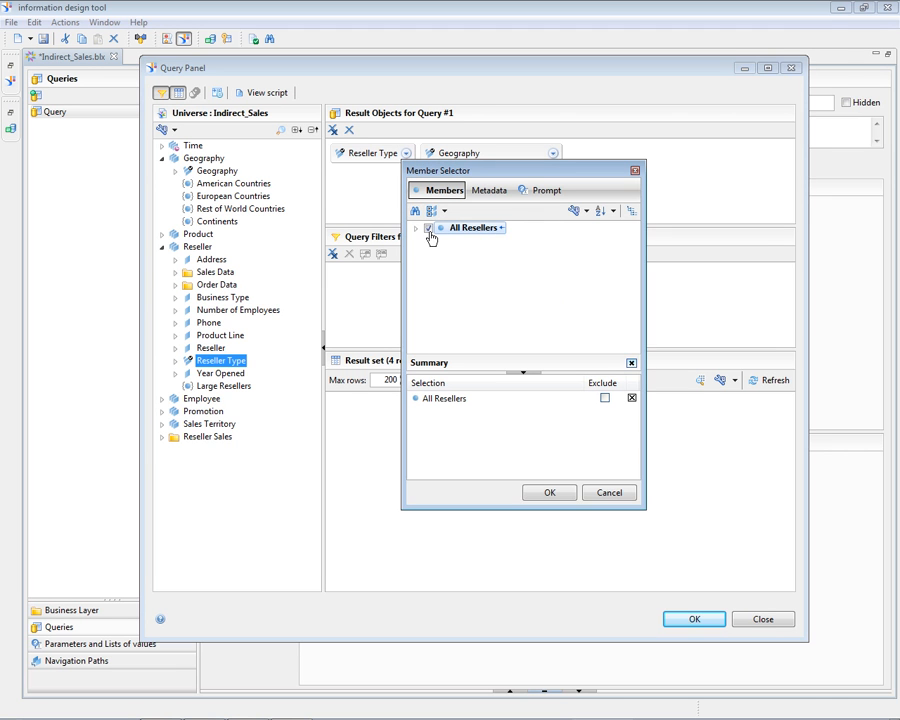
right_click(488, 229)
click(524, 254)
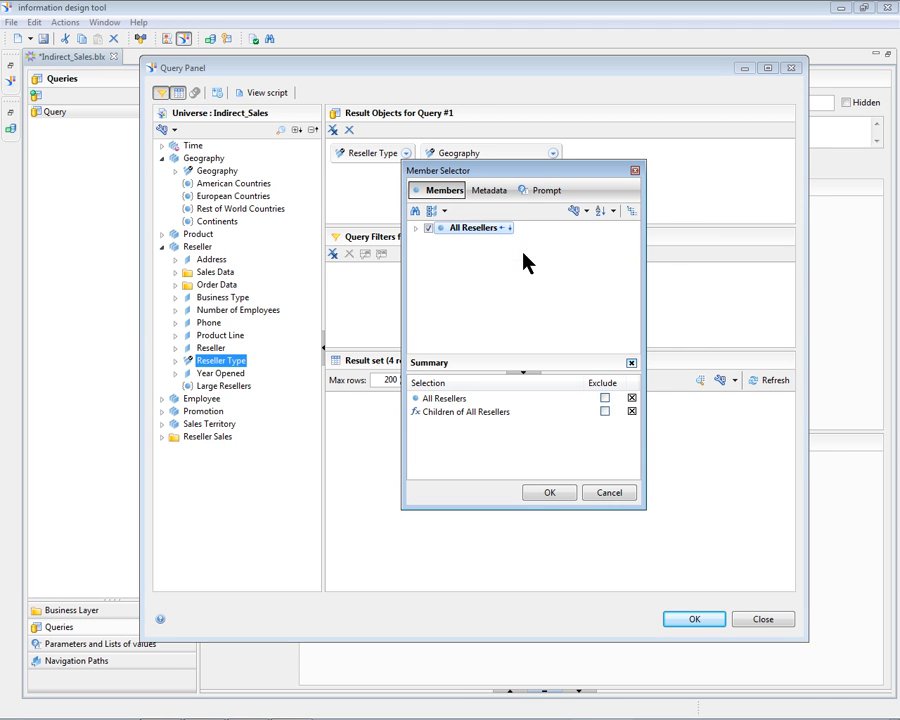
click(550, 494)
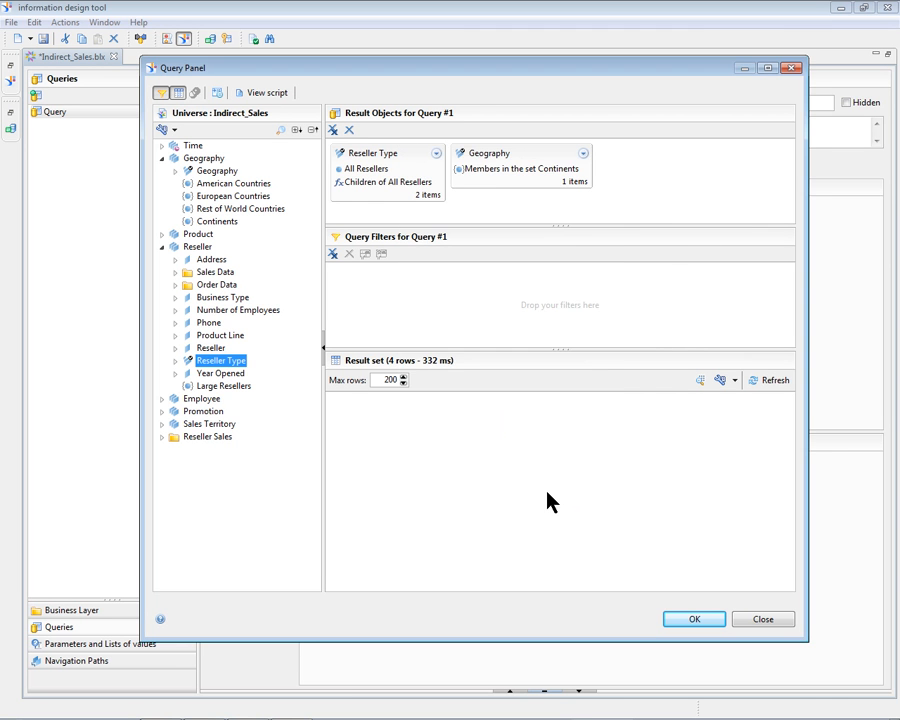
Add the Reseller Sales Amount and Reseller Order Quantity measures to the query, refresh the results and enlarge the result set area
click(162, 437)
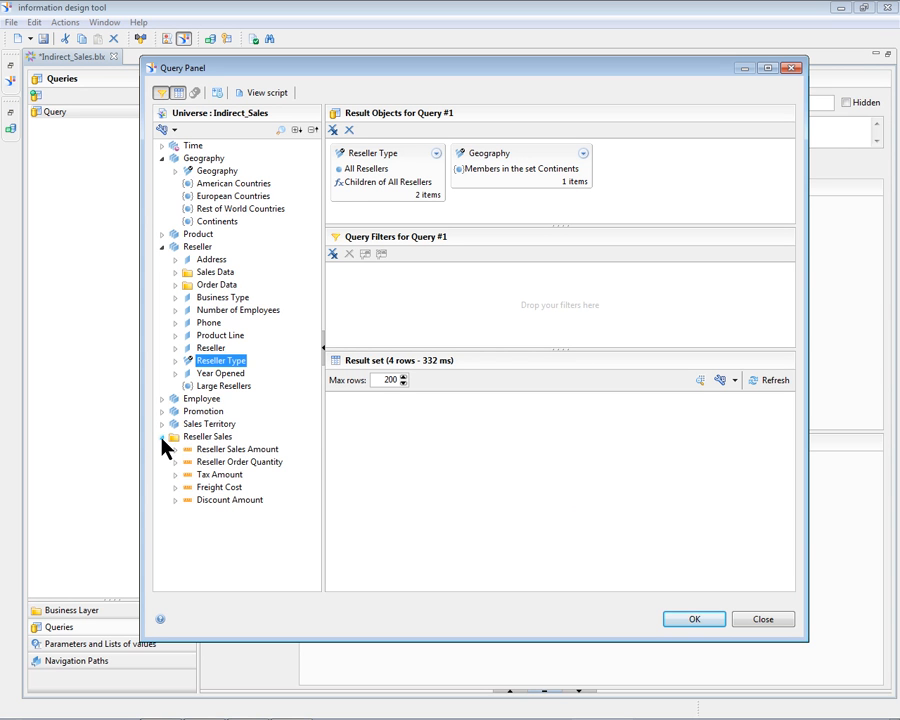
double_click(220, 449)
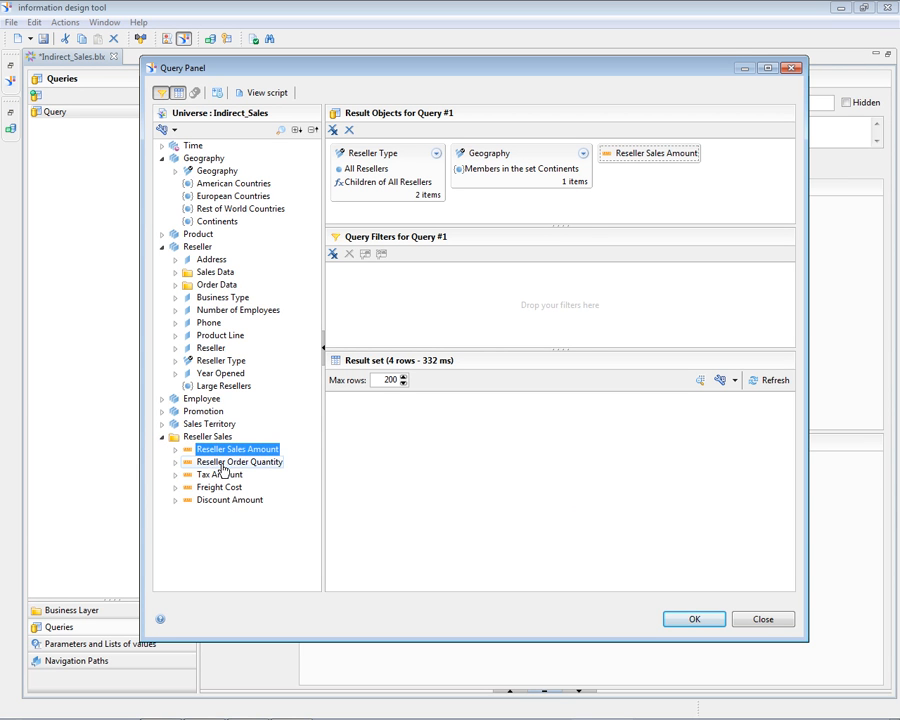
double_click(225, 462)
click(828, 382)
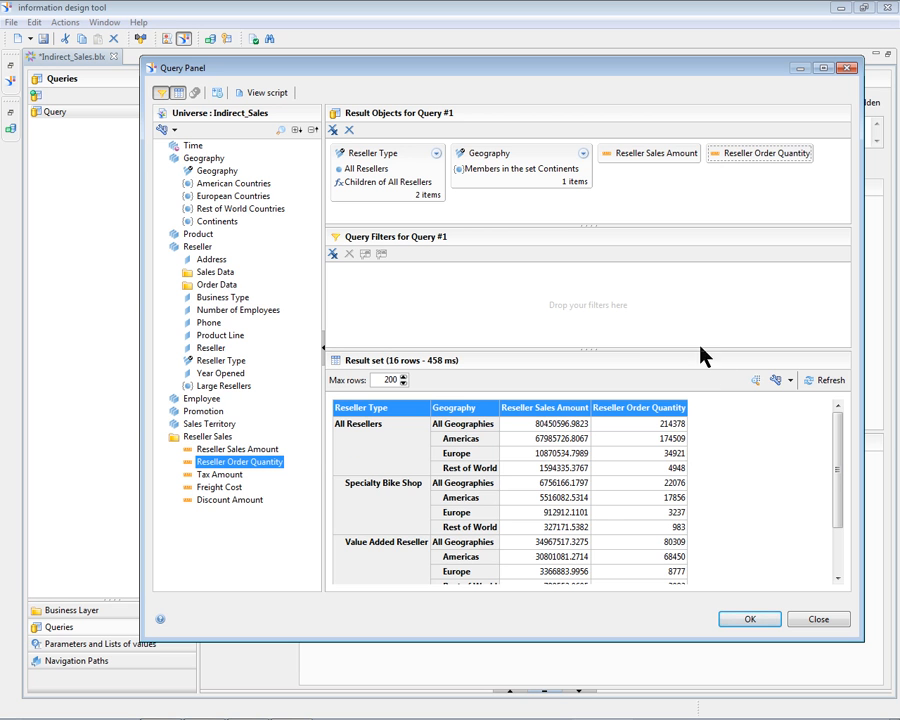
drag(704, 351, 712, 290)
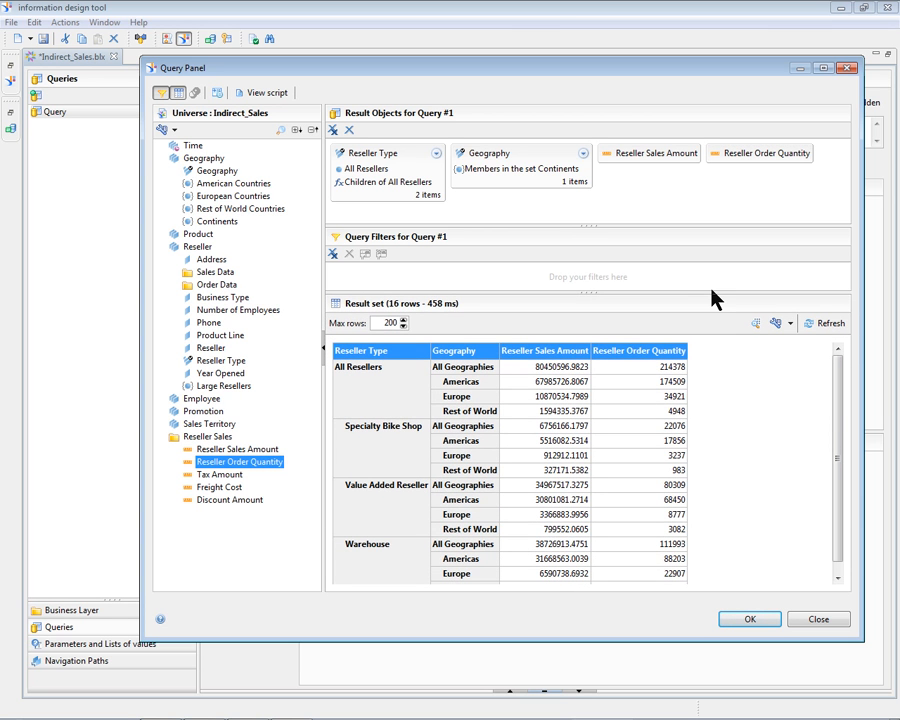